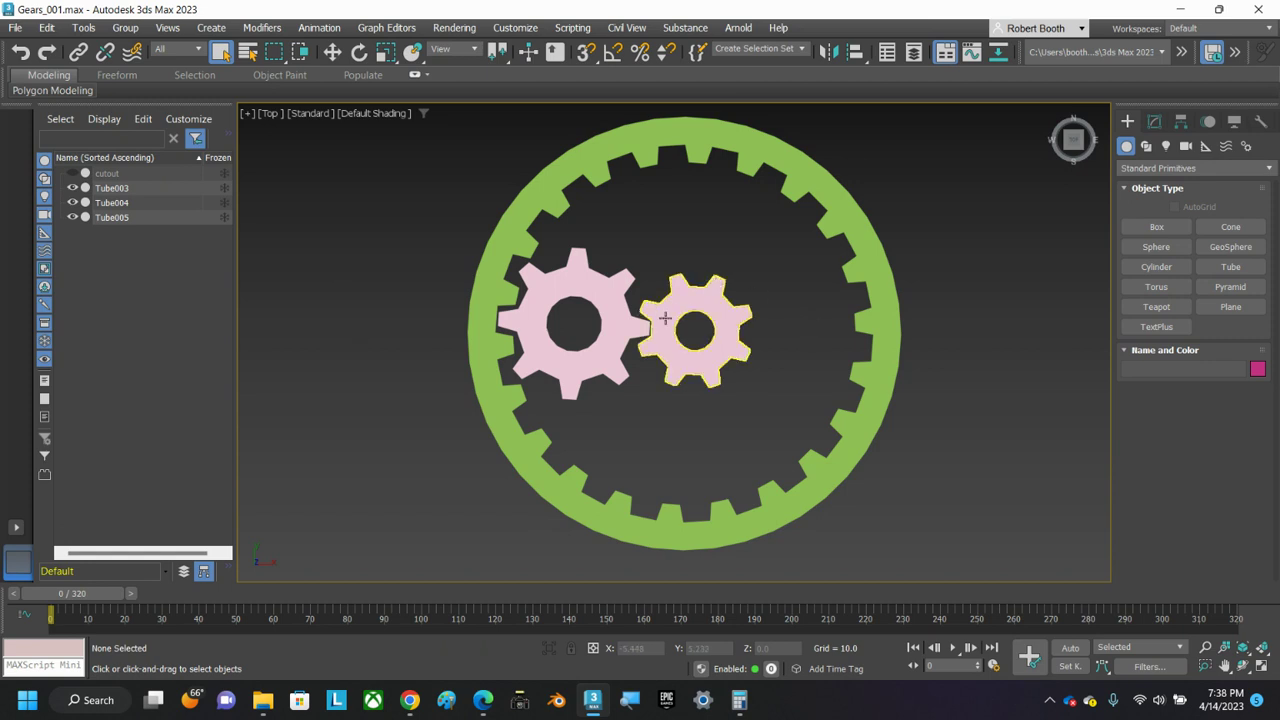
- Select the small gear, the medium gear and the large outer ring gear in turn to examine the gear set
{"action": "left_click", "coordinate": [701, 302]}
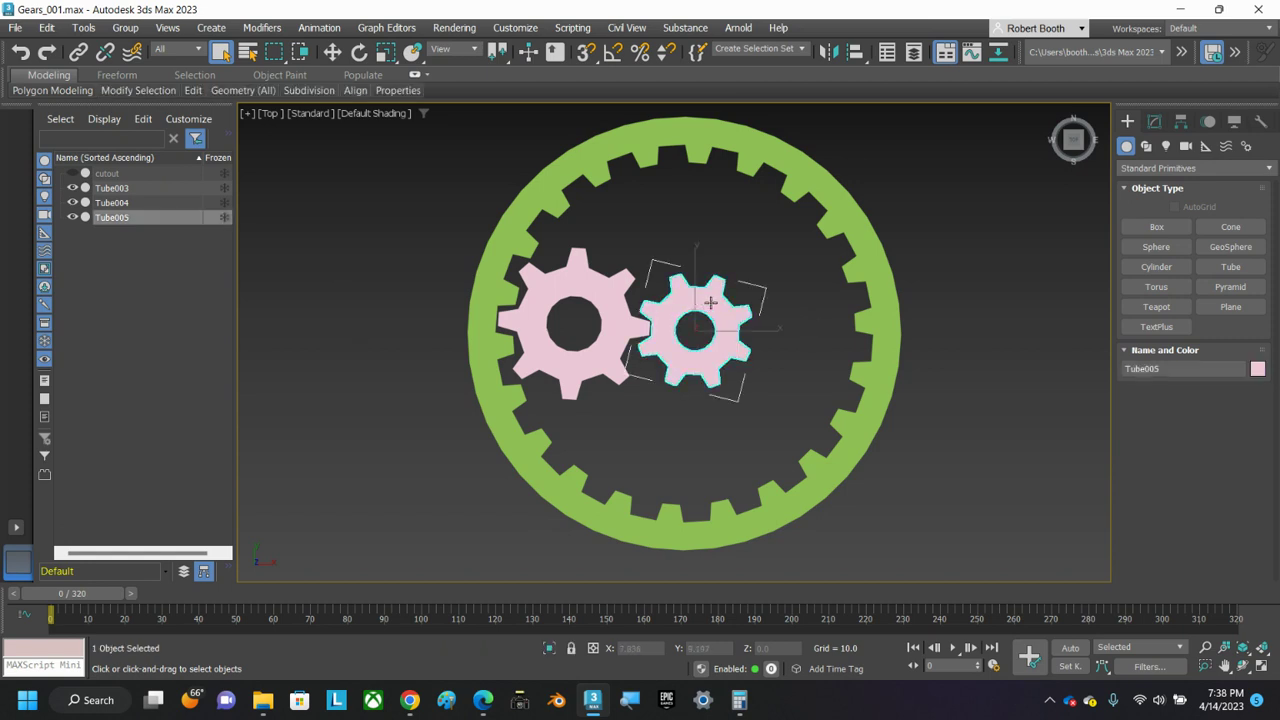
{"action": "left_click", "coordinate": [599, 288]}
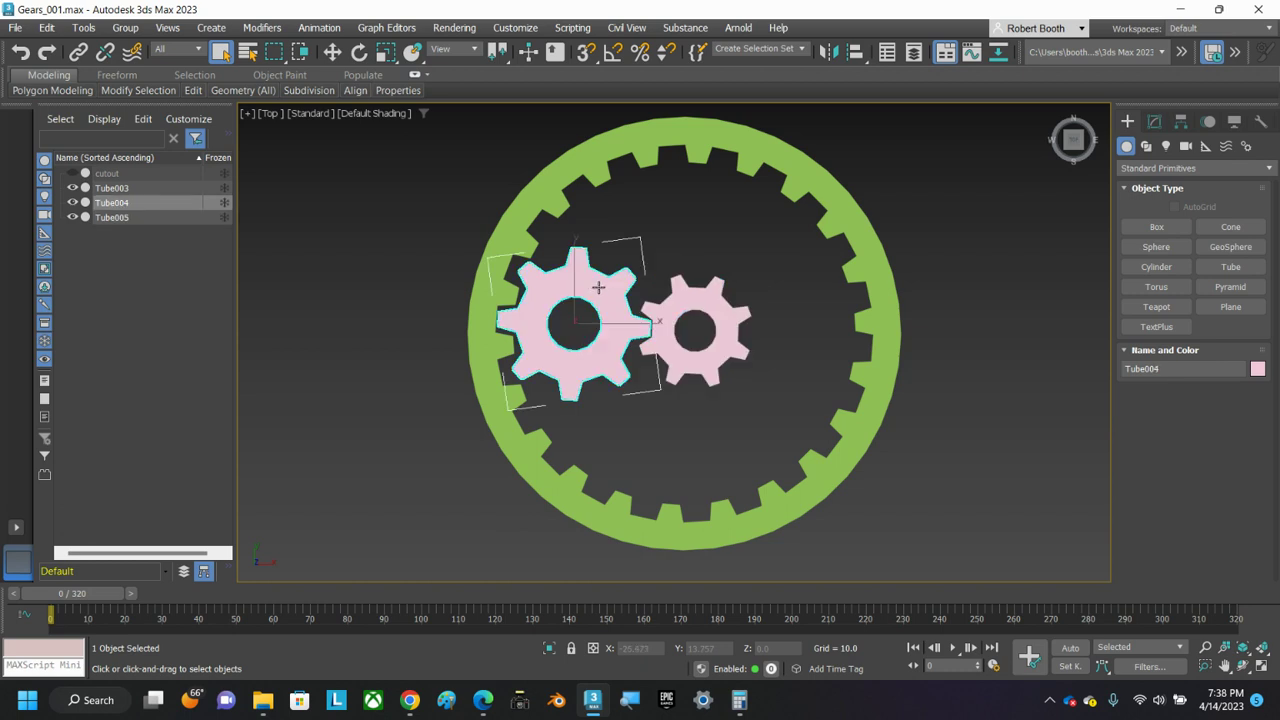
{"action": "left_click", "coordinate": [610, 148]}
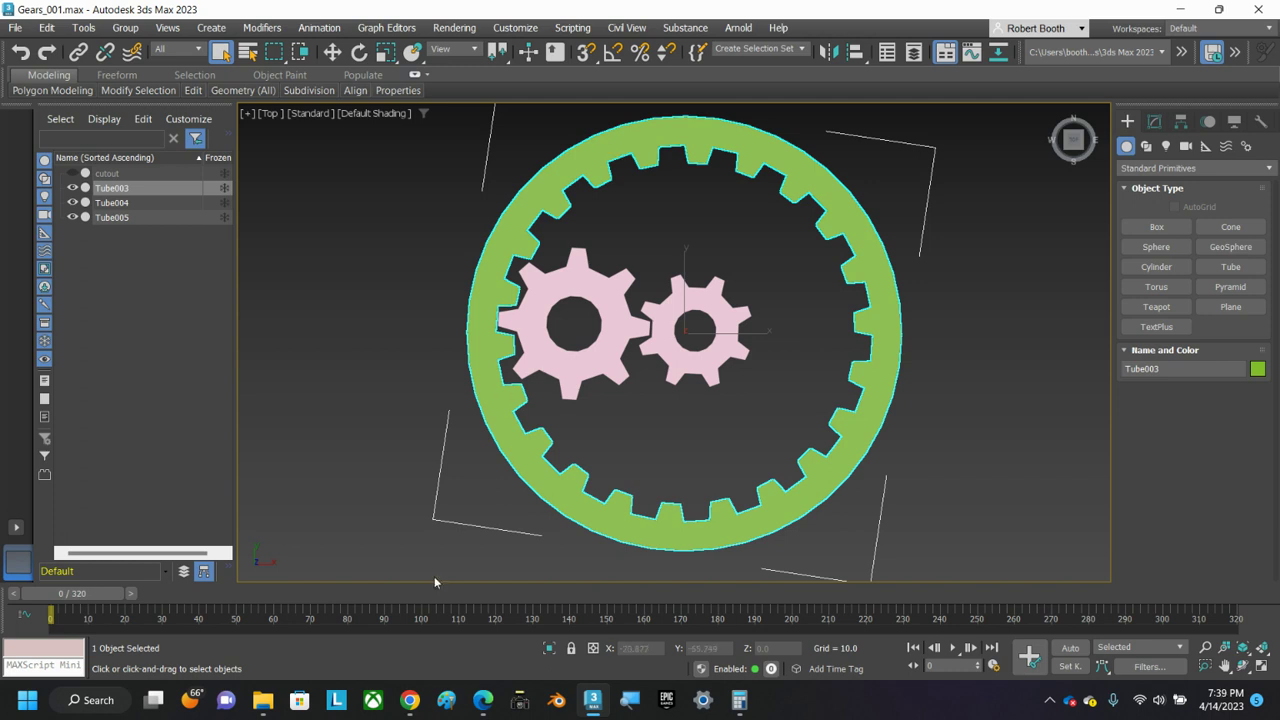
- Switch to Microsoft Edge to review the handwritten gear rotation calculations, and return to 3ds Max
{"action": "mouse_move", "coordinate": [410, 702]}
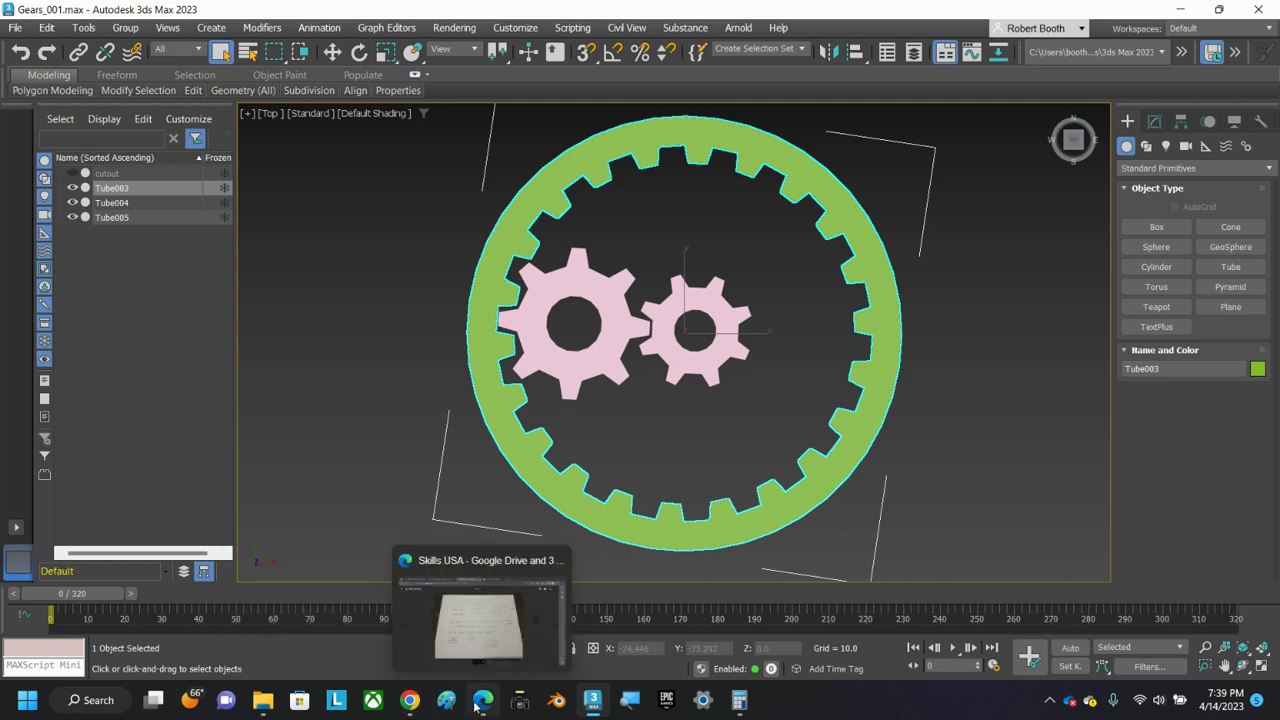
{"action": "left_click", "coordinate": [505, 596]}
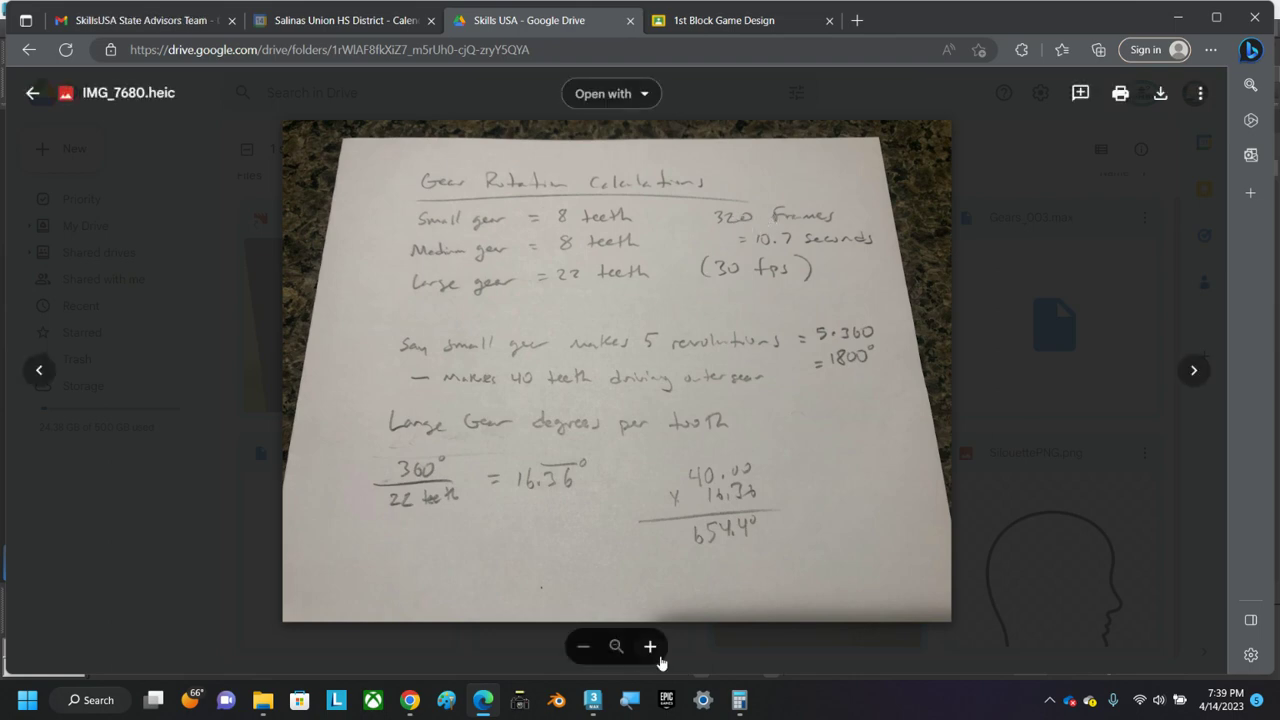
{"action": "left_click", "coordinate": [593, 699]}
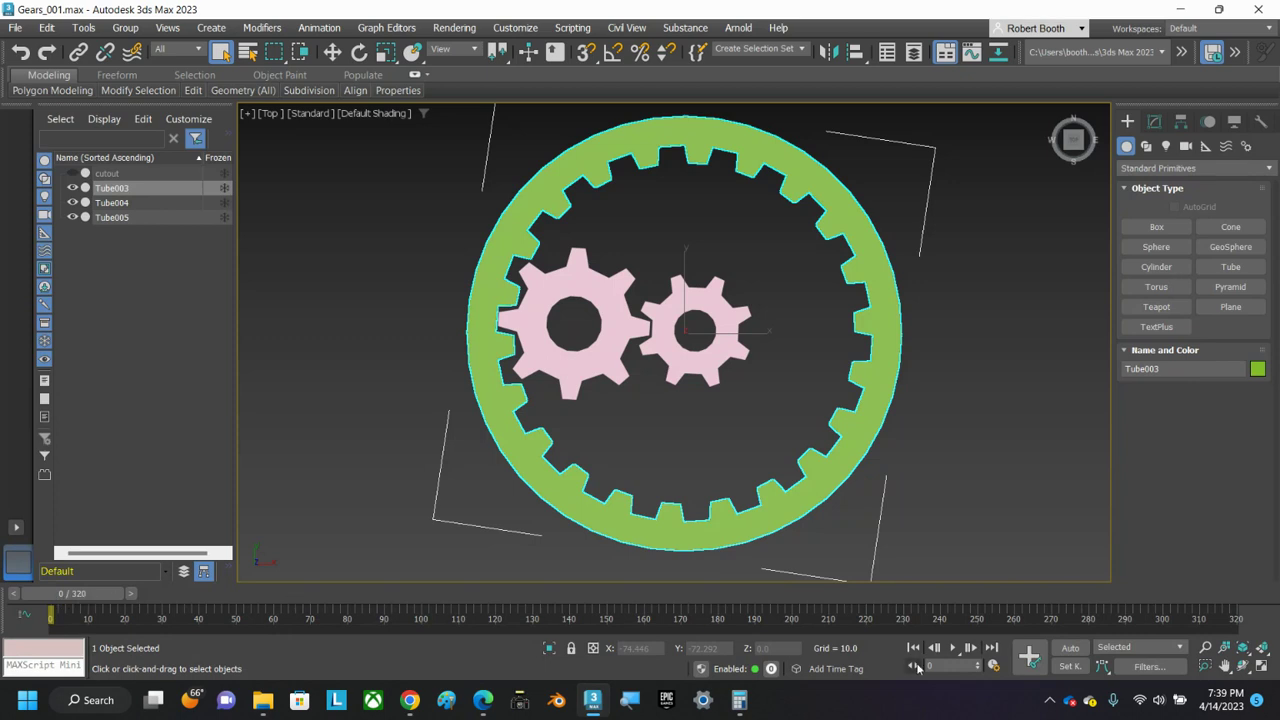
- Check the animation's end time in Time Configuration against the handwritten frame calculations, and close the settings without changes
{"action": "left_click", "coordinate": [993, 667]}
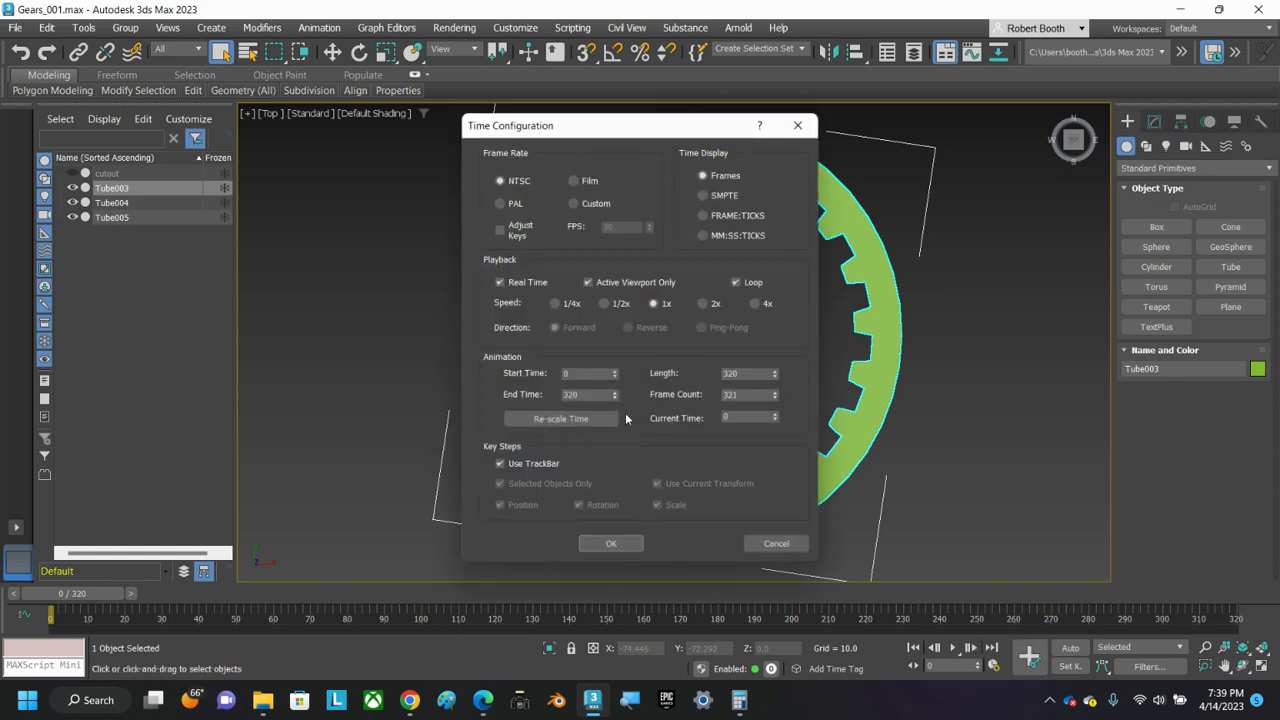
{"action": "double_click", "coordinate": [588, 394]}
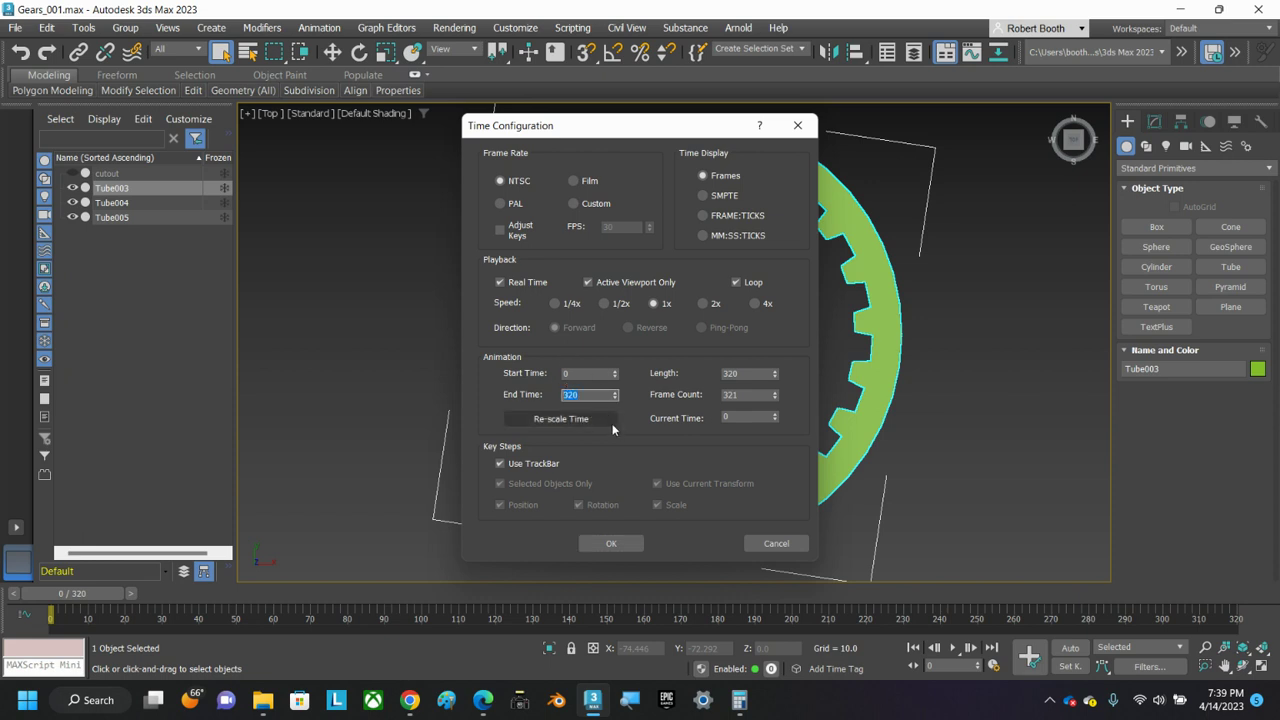
{"action": "left_click", "coordinate": [482, 703]}
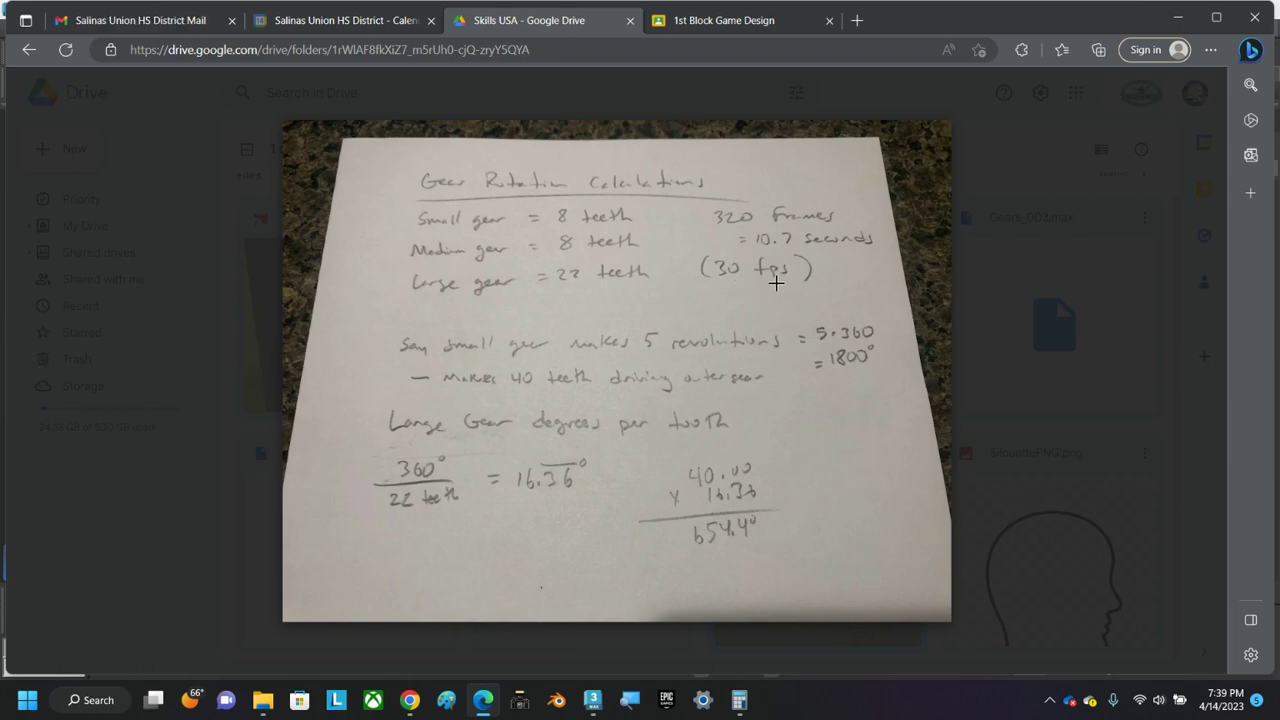
{"action": "left_click", "coordinate": [593, 700]}
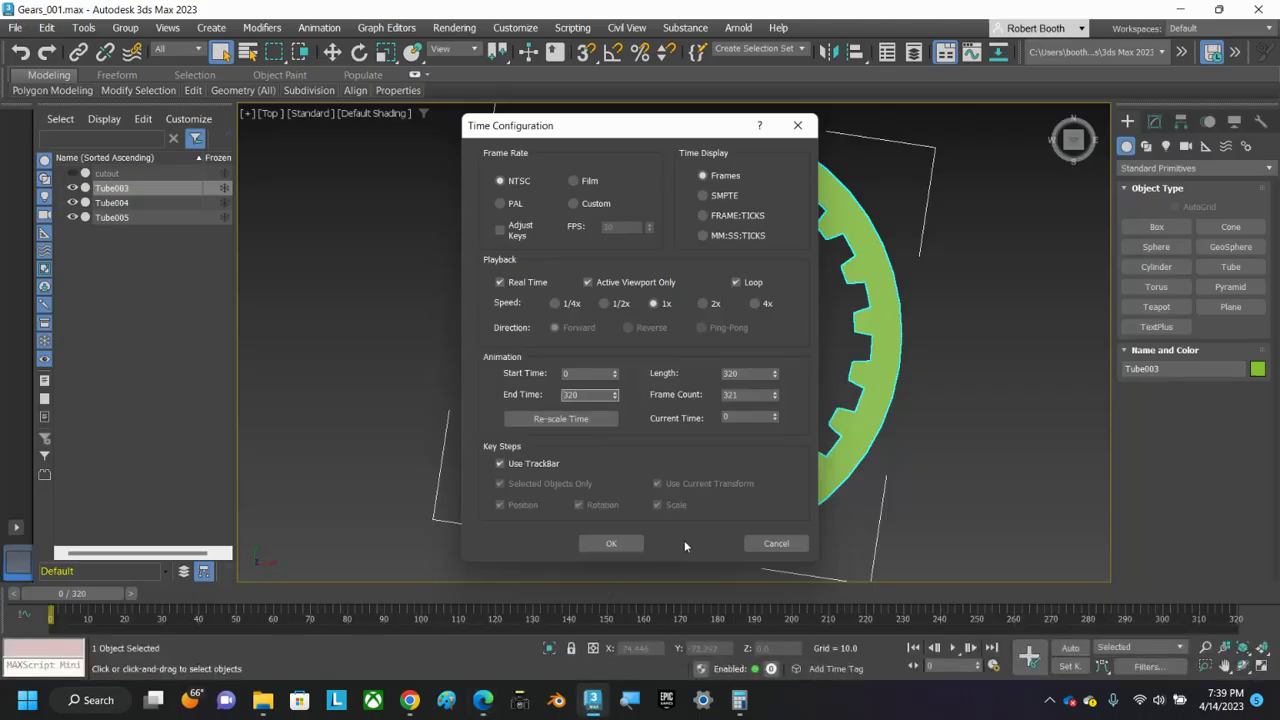
{"action": "left_click", "coordinate": [781, 542]}
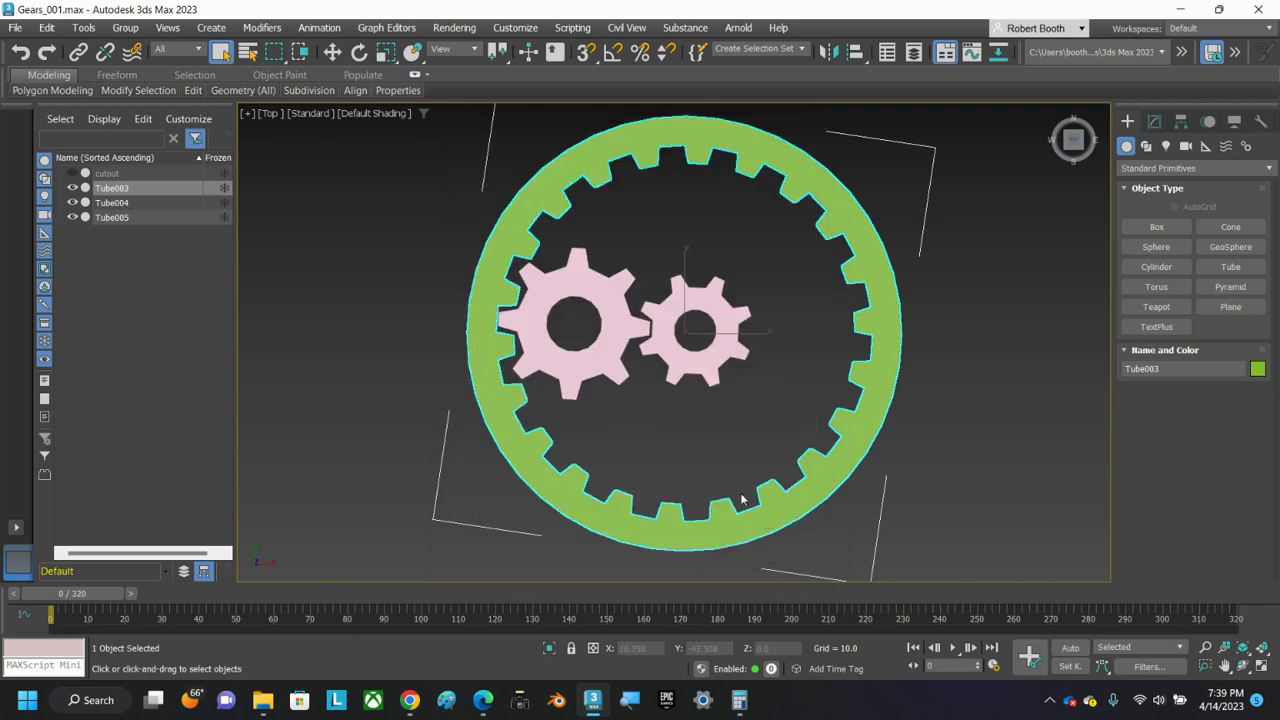
- Reread the gear revolution and degrees-per-tooth calculations in Microsoft Edge, and return to 3ds Max
{"action": "left_click", "coordinate": [483, 700]}
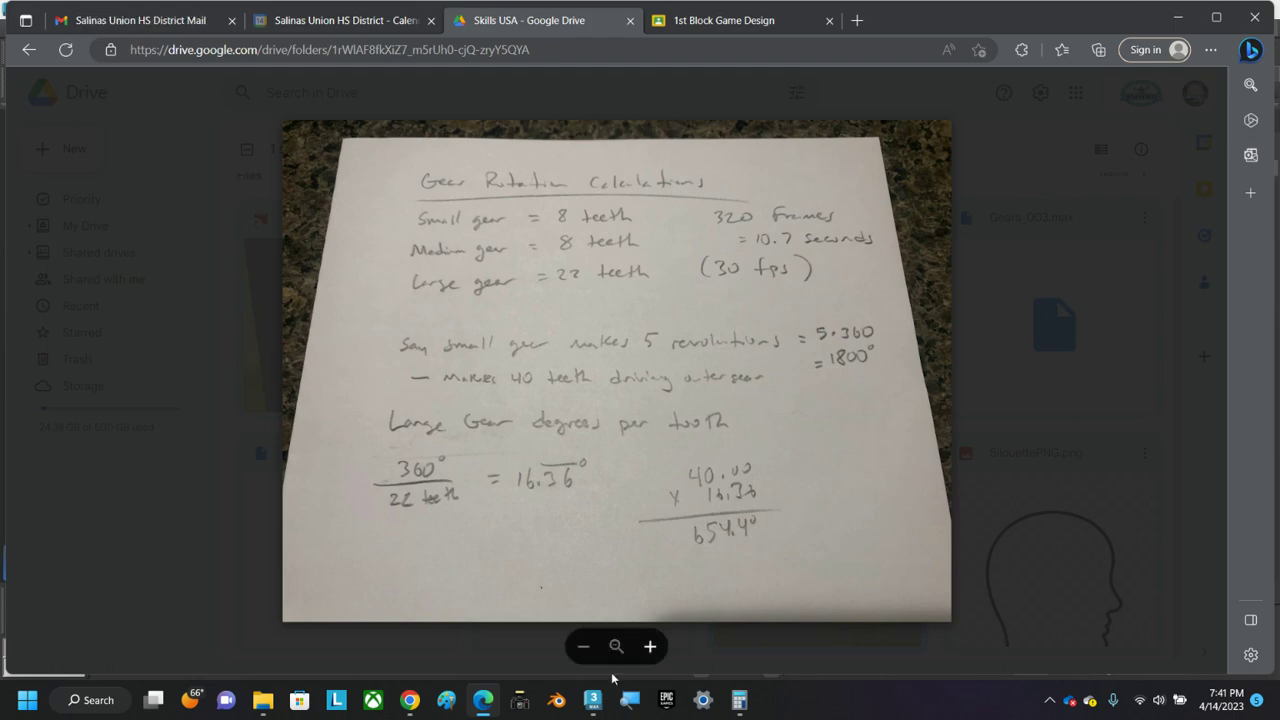
{"action": "mouse_move", "coordinate": [593, 700]}
{"action": "left_click", "coordinate": [645, 628]}
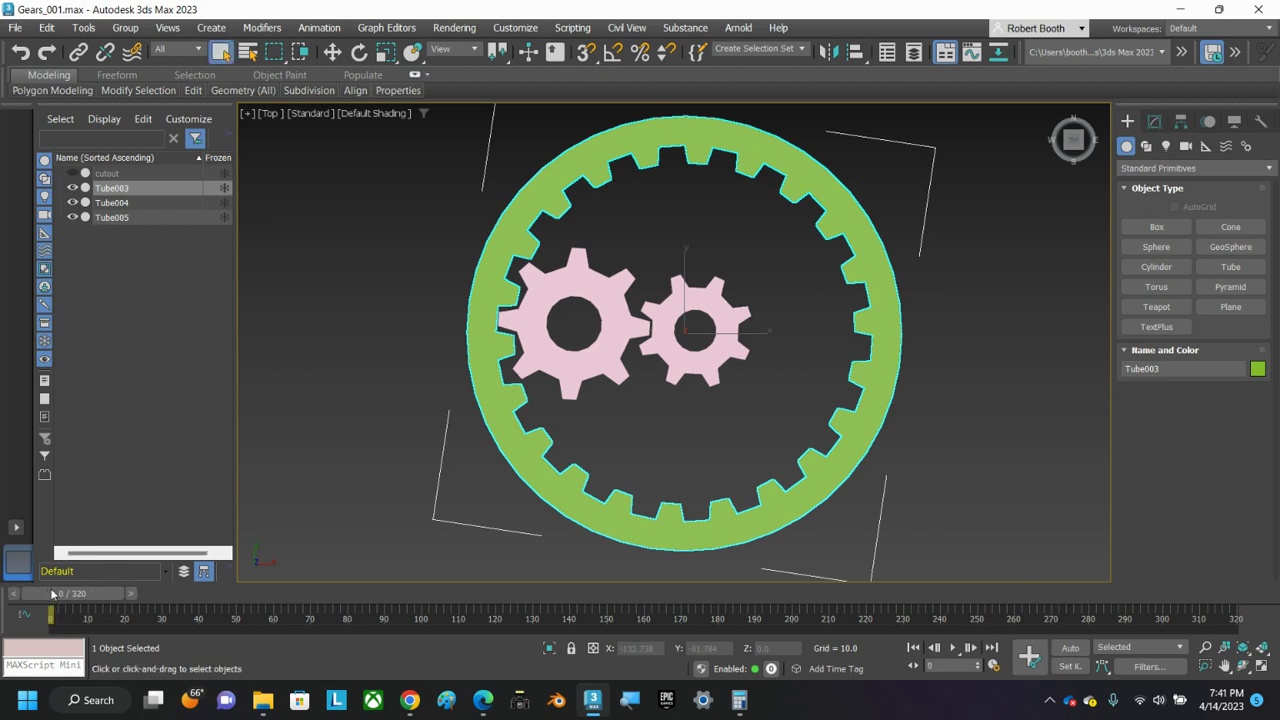
- Record an Auto Key rotation of -1800° about Z for the small gear at frame 320, using Angle Snap
{"action": "left_click", "coordinate": [1073, 648]}
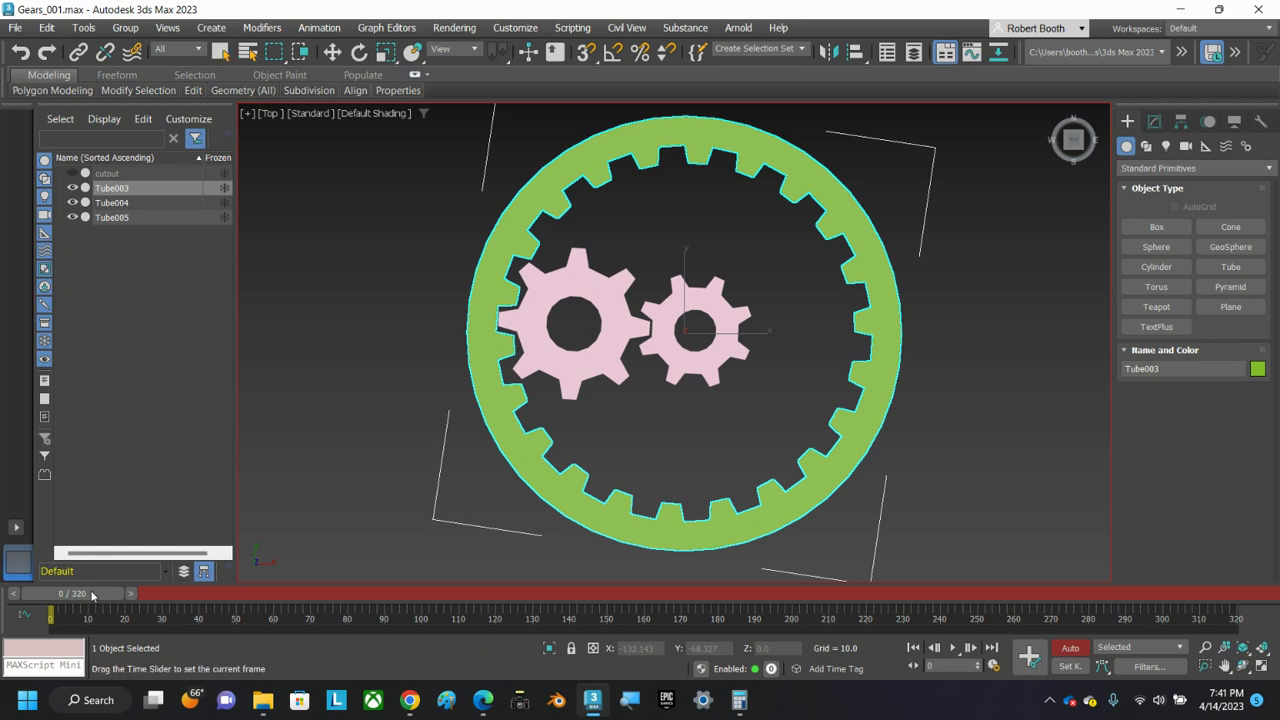
{"action": "left_click_drag", "start_coordinate": [91, 594], "coordinate": [1275, 594]}
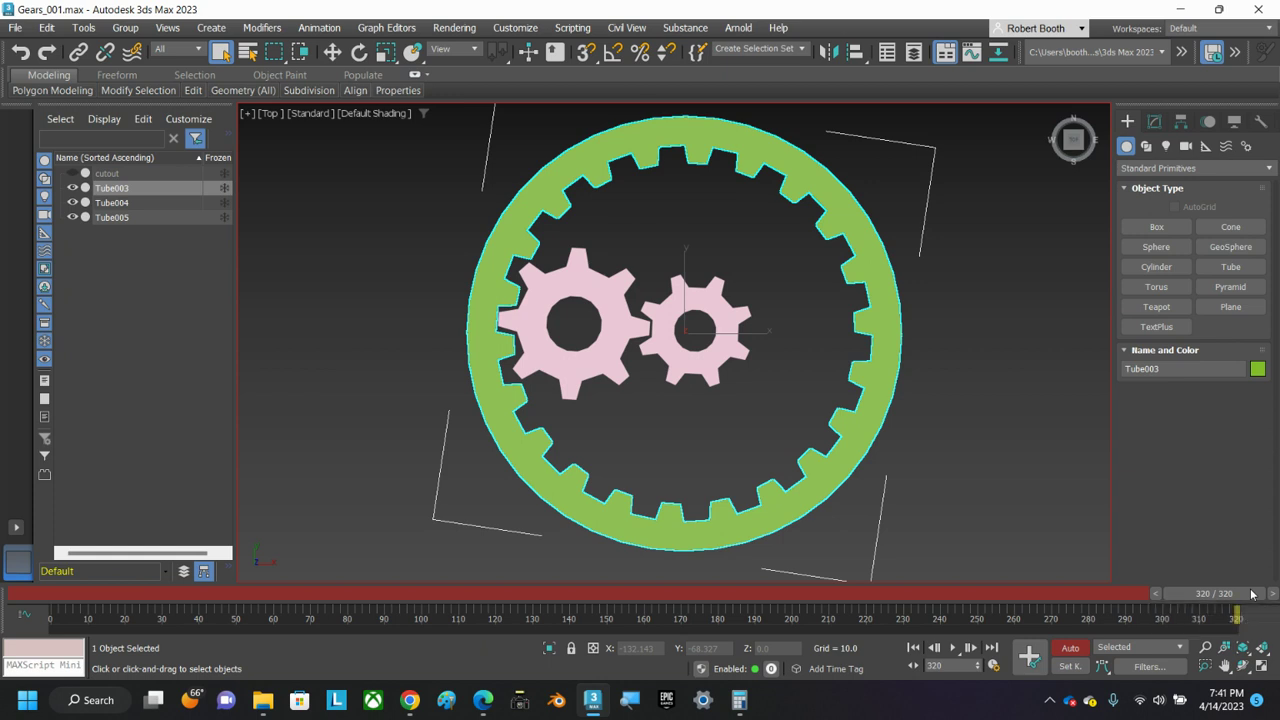
{"action": "left_click", "coordinate": [704, 292]}
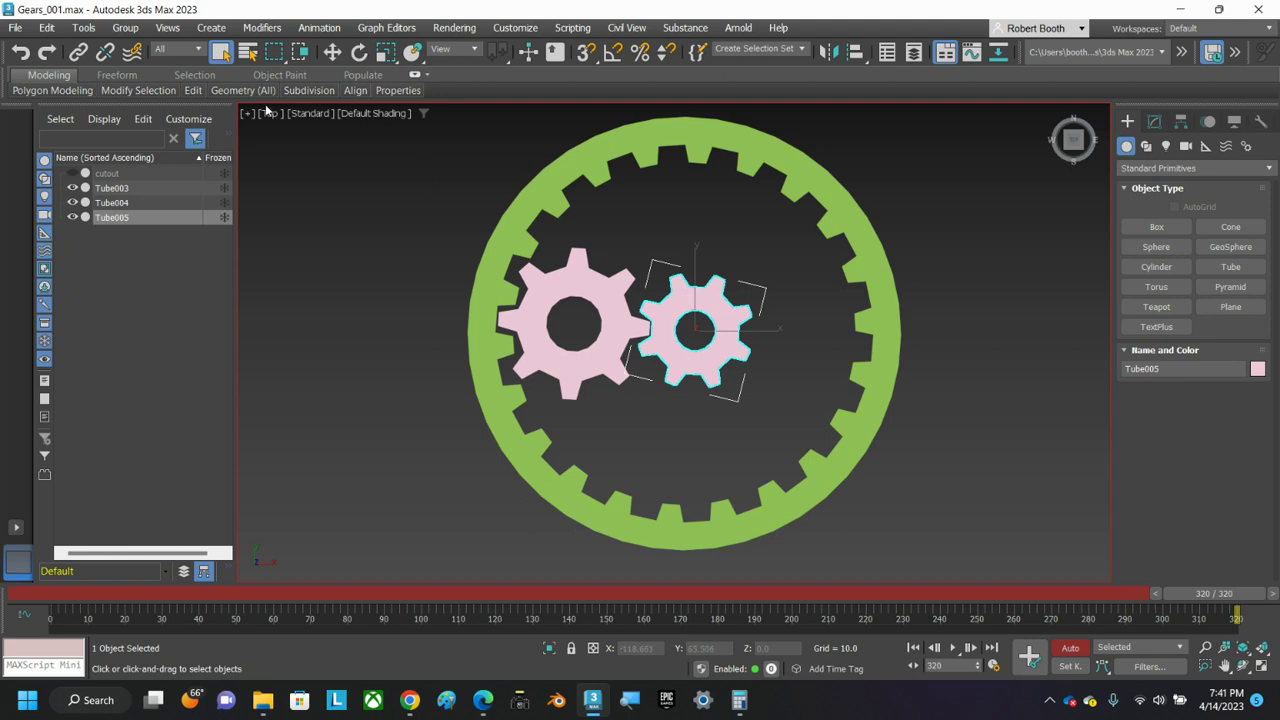
{"action": "left_click", "coordinate": [359, 53]}
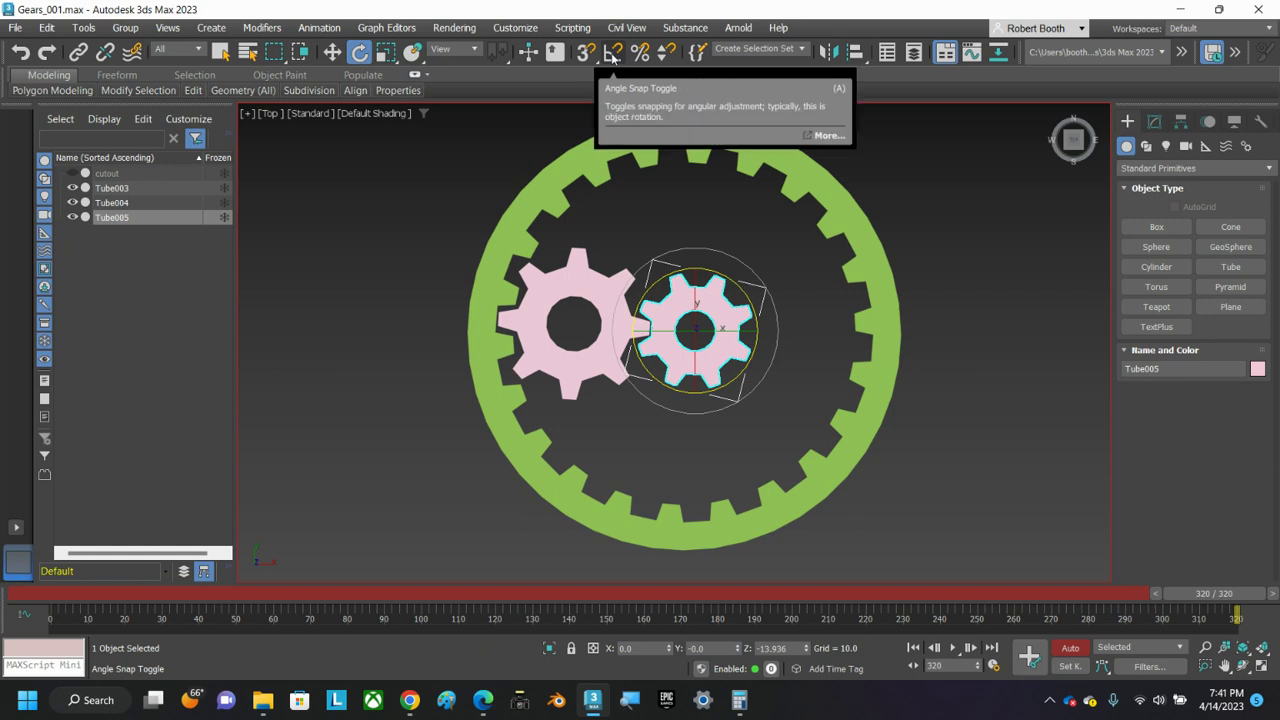
{"action": "left_click", "coordinate": [613, 53]}
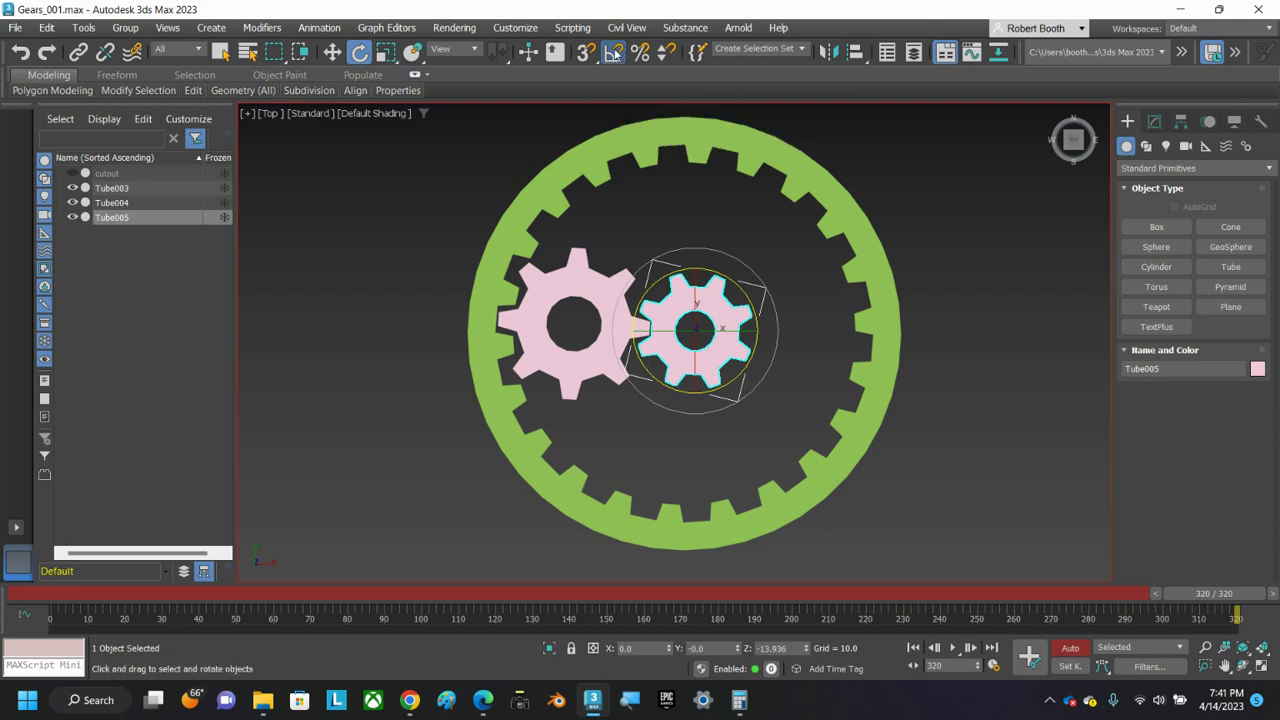
{"action": "right_click", "coordinate": [615, 52]}
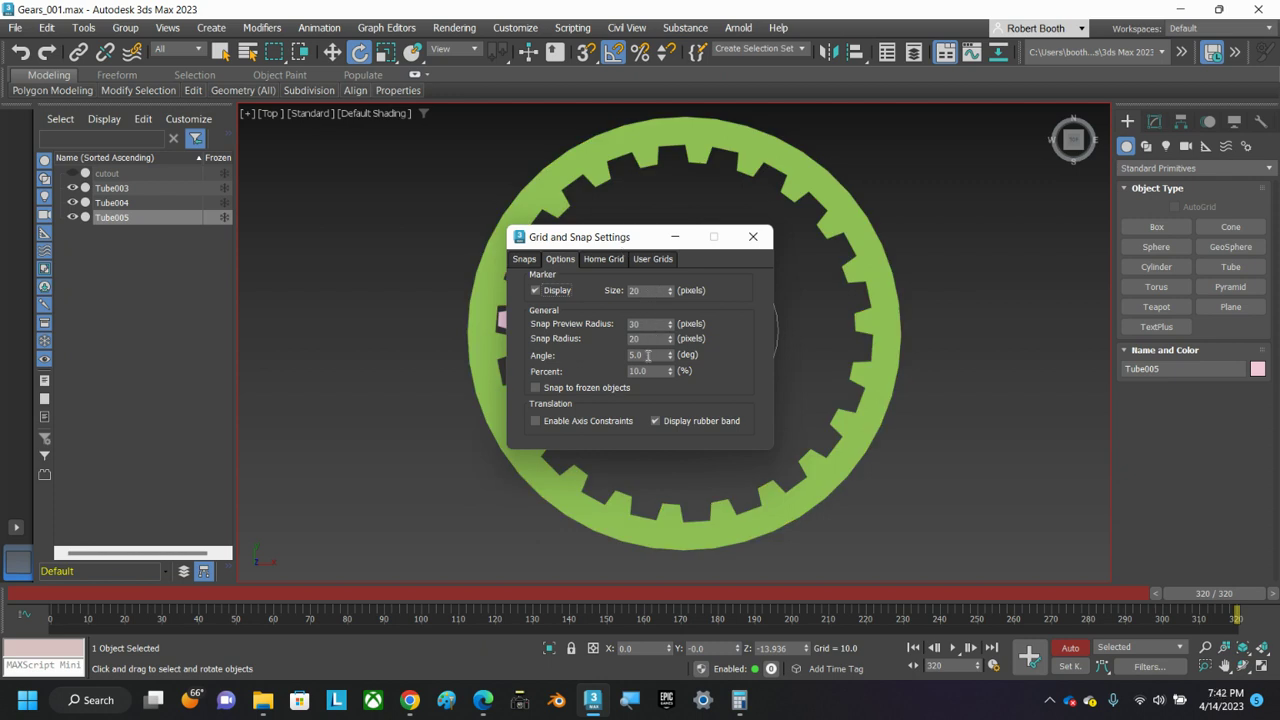
{"action": "left_click", "coordinate": [753, 237]}
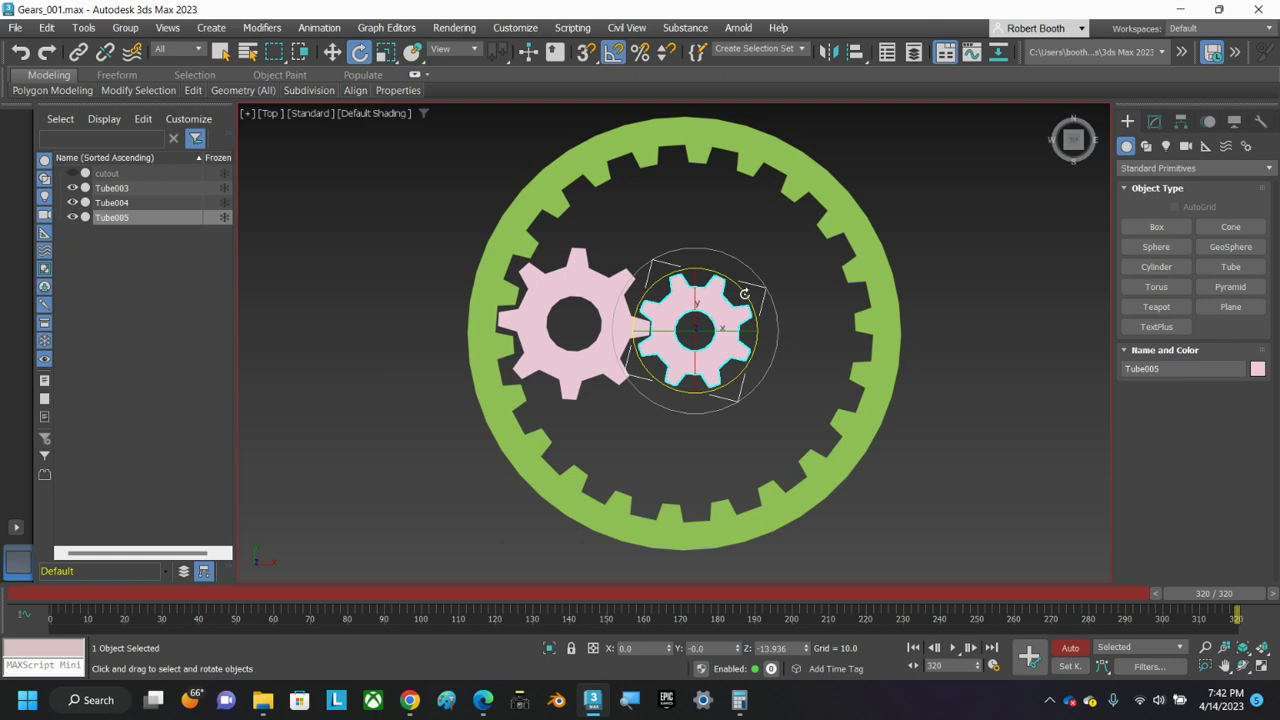
{"action": "left_click_drag", "start_coordinate": [745, 293], "coordinate": [707, 608]}
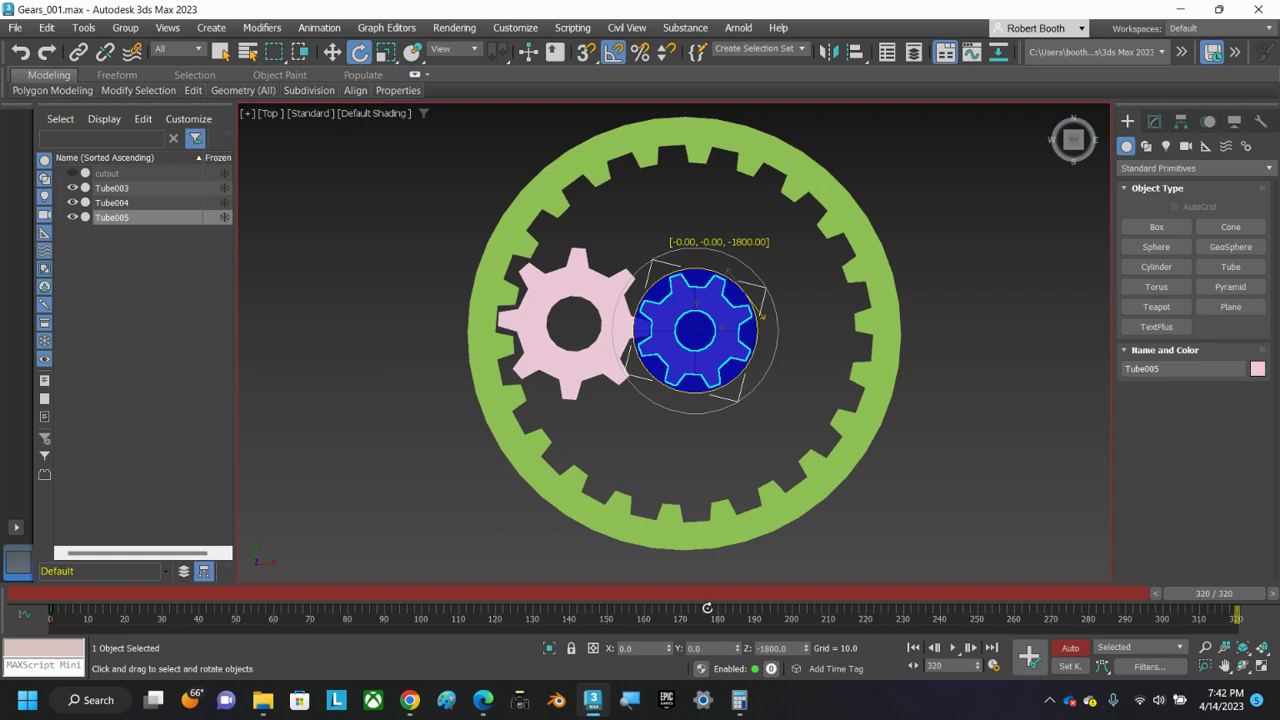
{"action": "left_click_drag", "start_coordinate": [707, 608], "coordinate": [712, 614]}
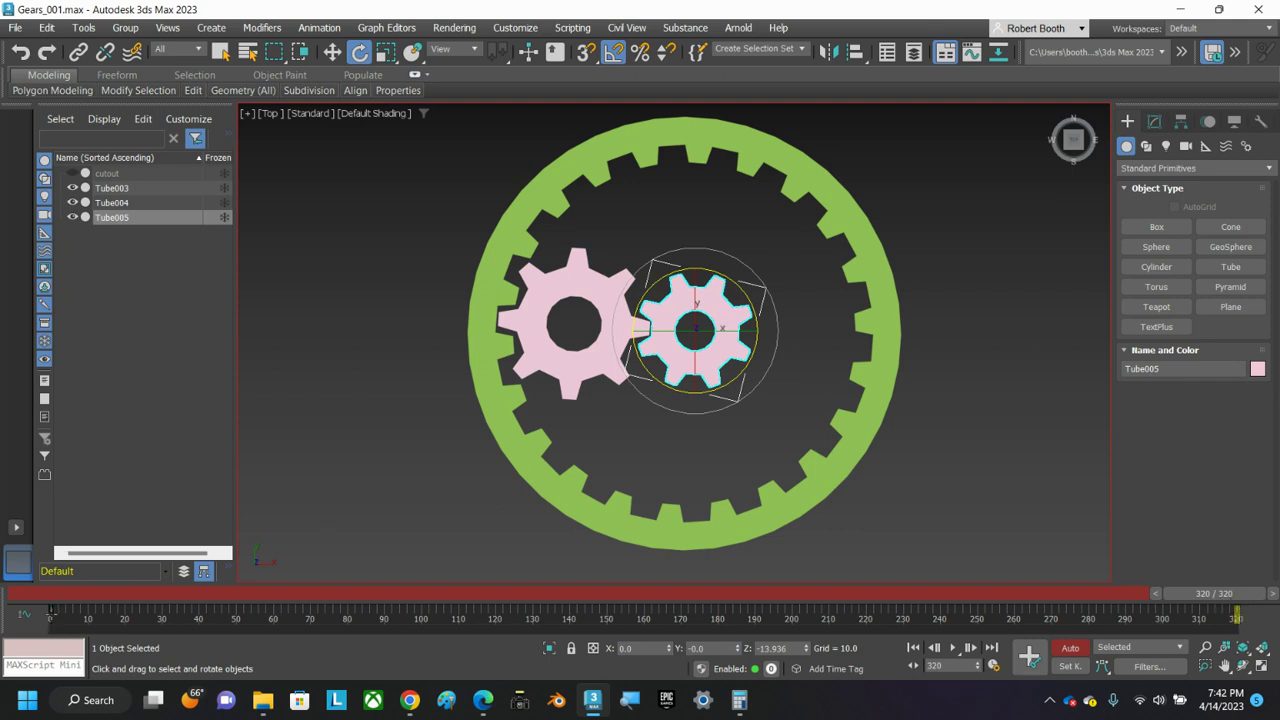
{"action": "left_click", "coordinate": [1070, 648]}
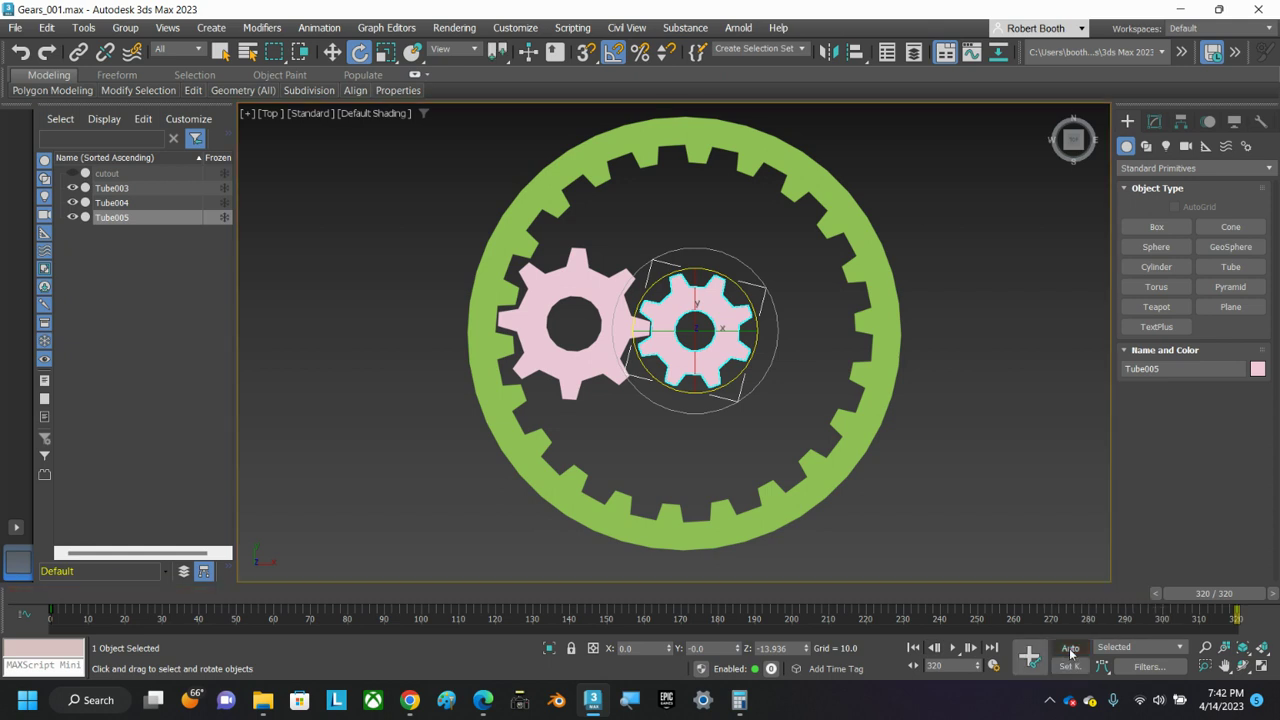
- Play the small gear's rotation animation from frame 0, and return to the first frame
{"action": "left_click_drag", "start_coordinate": [1195, 590], "coordinate": [3, 578]}
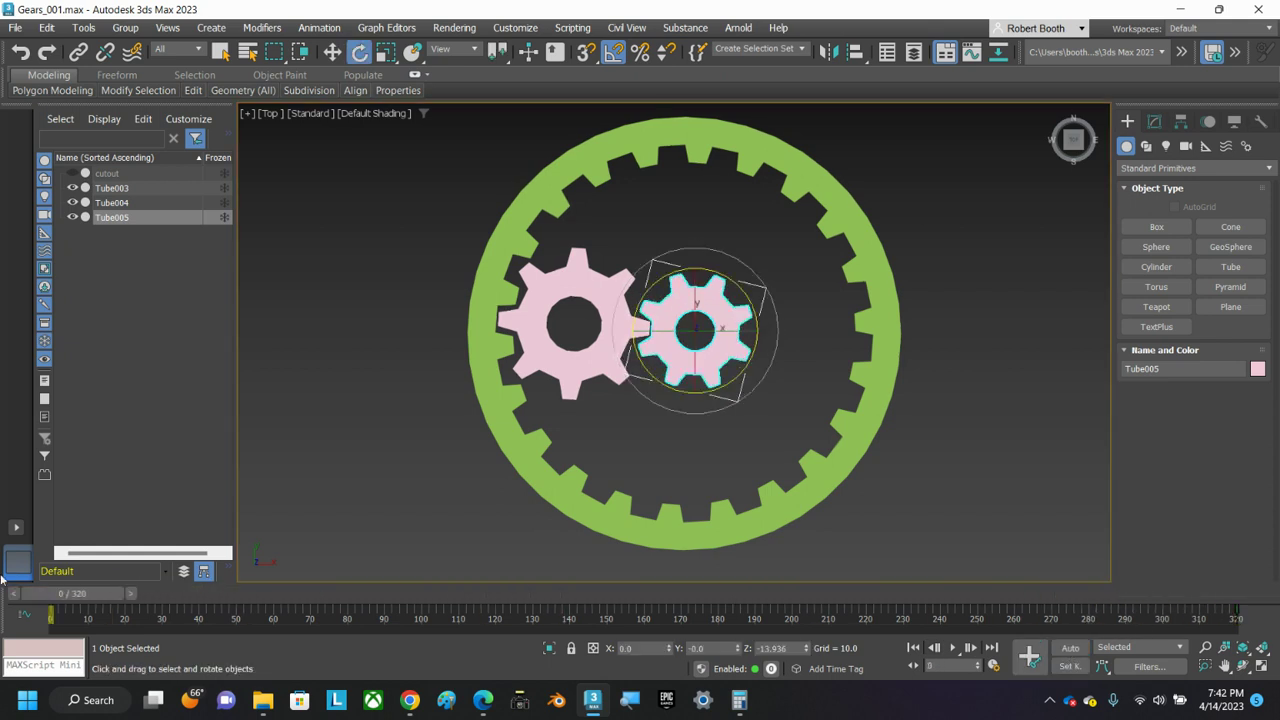
{"action": "left_click", "coordinate": [953, 648]}
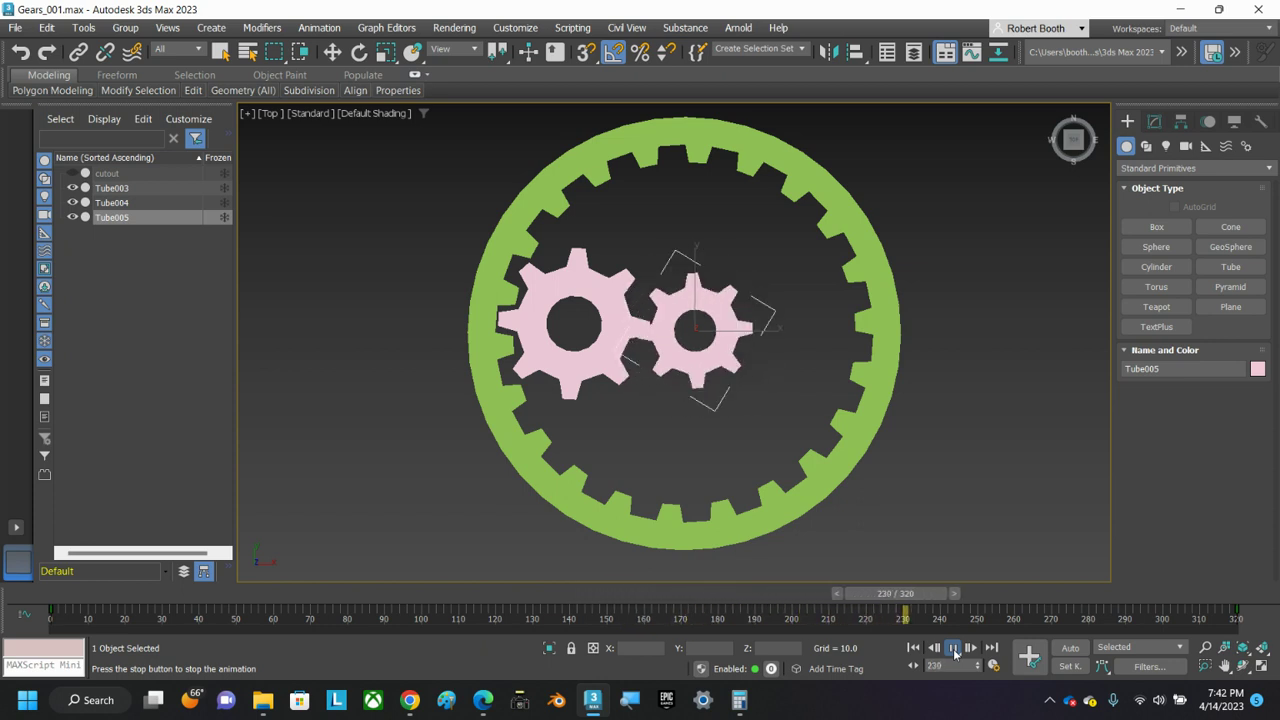
{"action": "left_click_drag", "start_coordinate": [1008, 592], "coordinate": [72, 615]}
{"action": "key", "text": "e"}
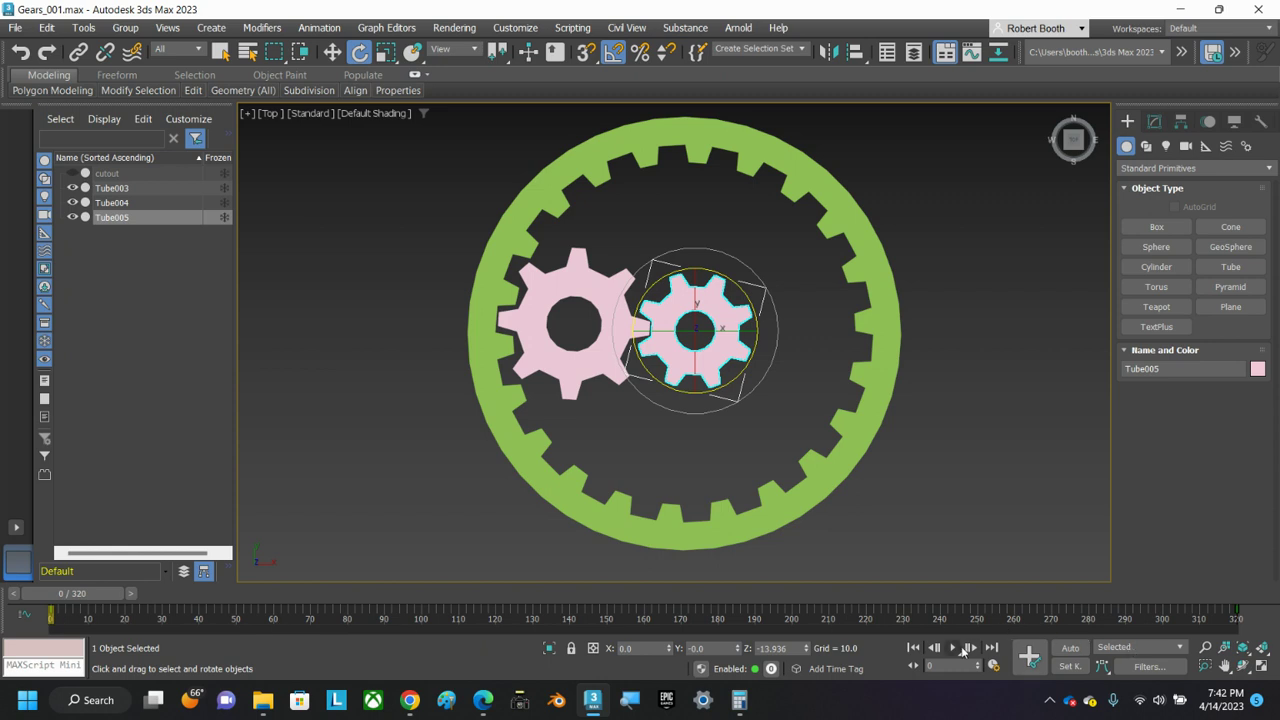
- Record an Auto Key rotation of 1800° about Z for the medium gear at frame 320
{"action": "left_click", "coordinate": [1070, 648]}
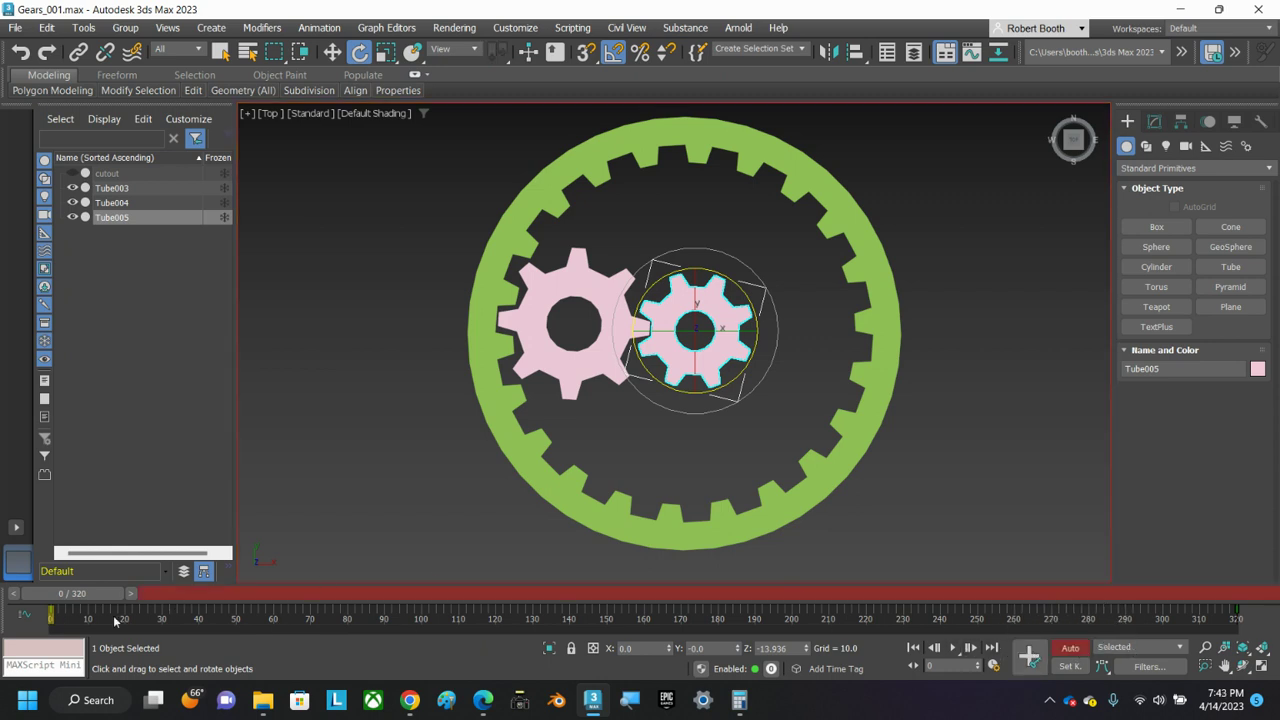
{"action": "left_click_drag", "start_coordinate": [92, 593], "coordinate": [1262, 574]}
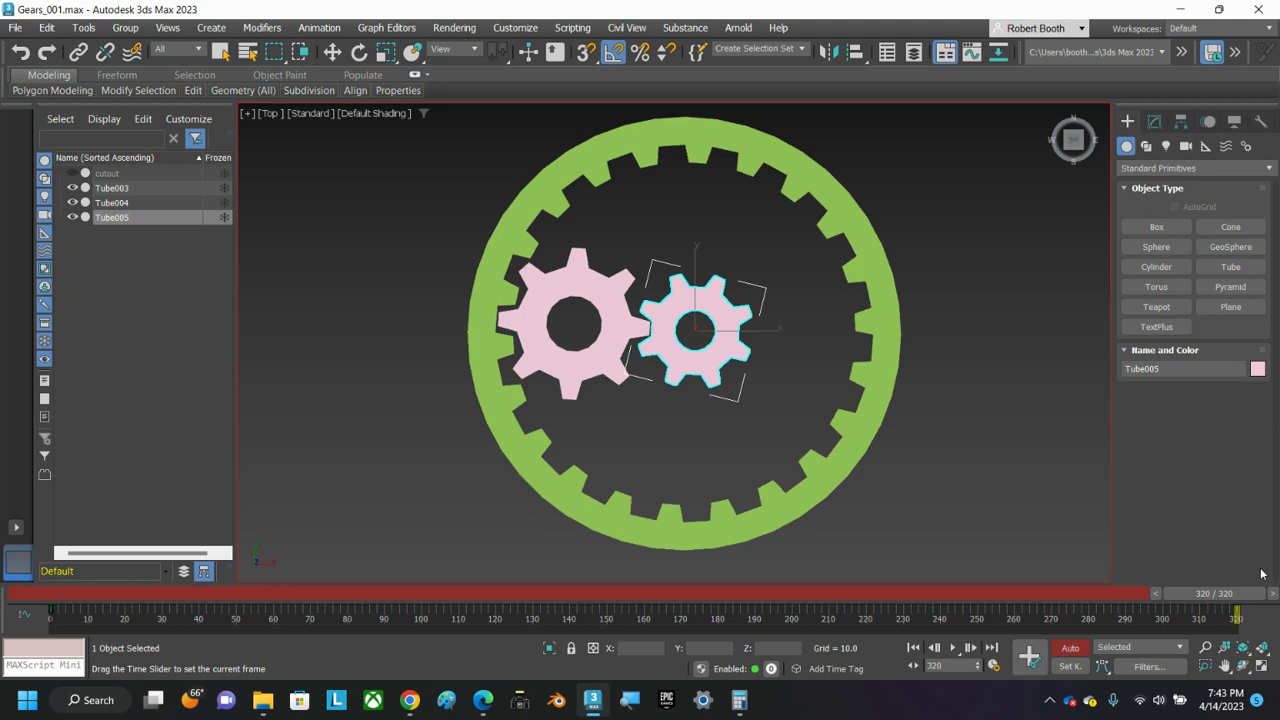
{"action": "left_click", "coordinate": [556, 294]}
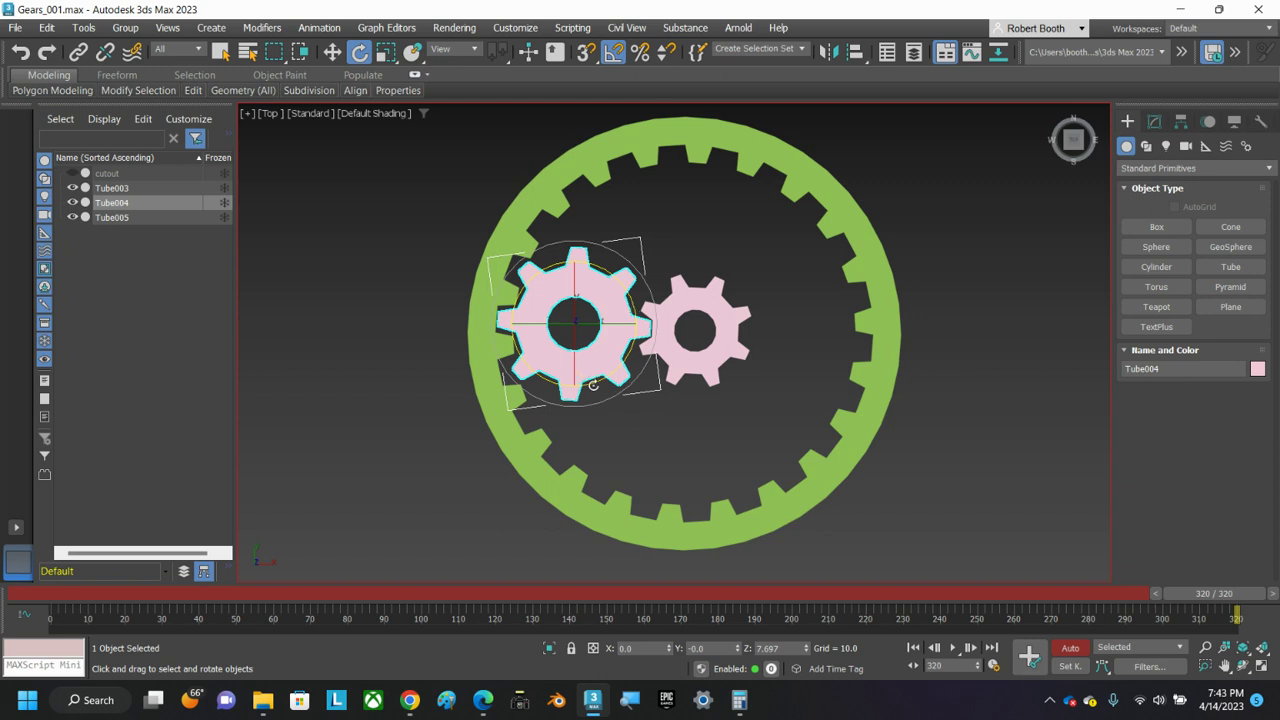
{"action": "left_click_drag", "start_coordinate": [590, 385], "coordinate": [559, 47]}
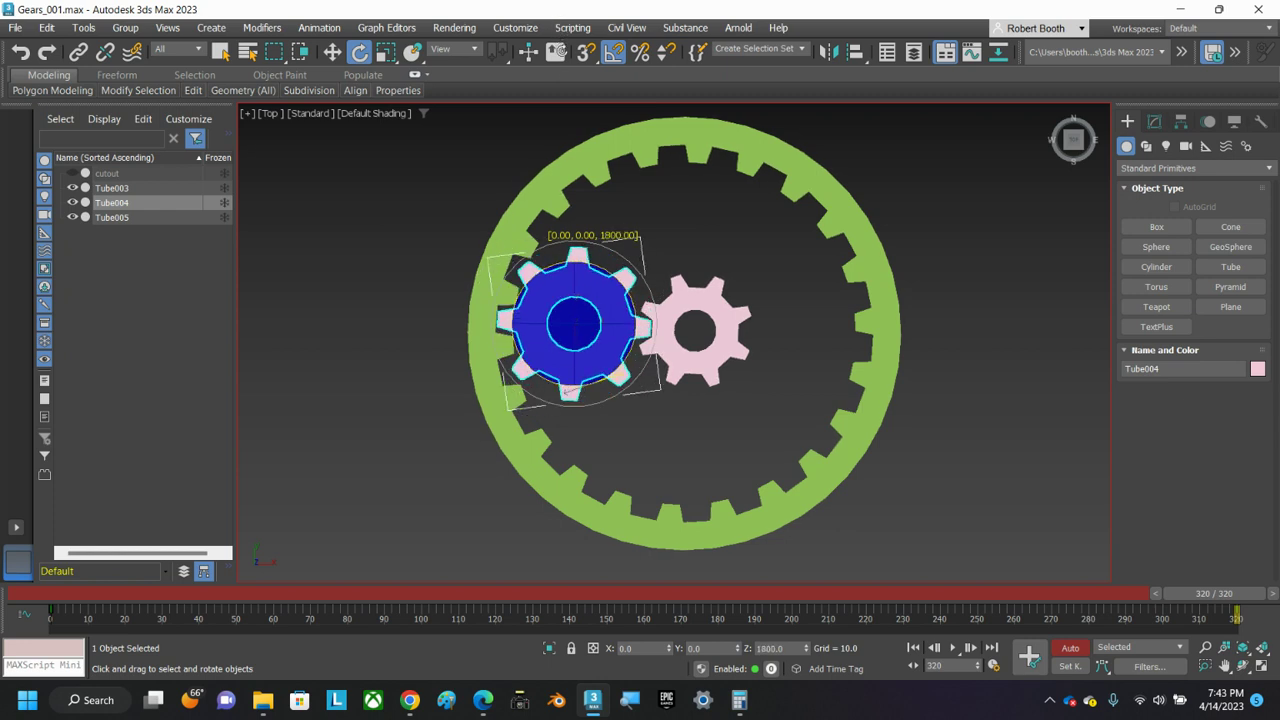
{"action": "left_click_drag", "start_coordinate": [559, 50], "coordinate": [563, 55]}
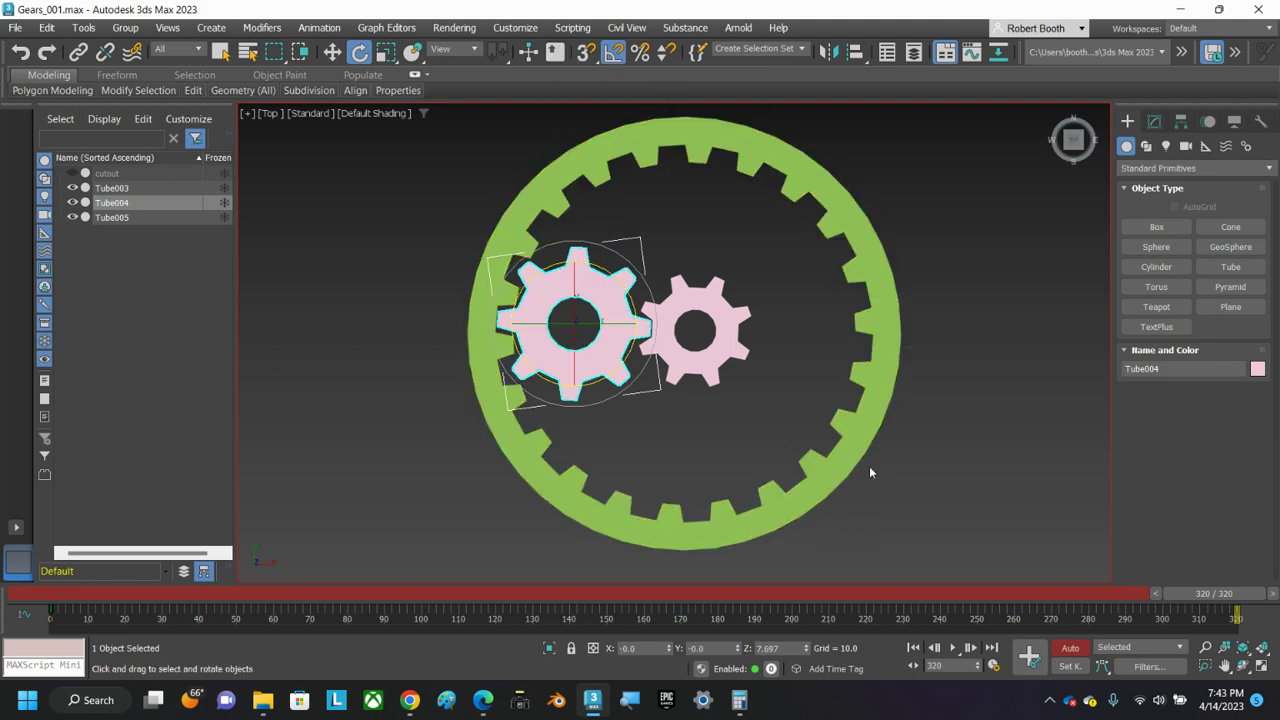
{"action": "left_click", "coordinate": [1070, 648]}
- Play the animation of the two meshing inner gears from frame 0, and rewind it to the start
{"action": "left_click_drag", "start_coordinate": [1213, 593], "coordinate": [73, 593]}
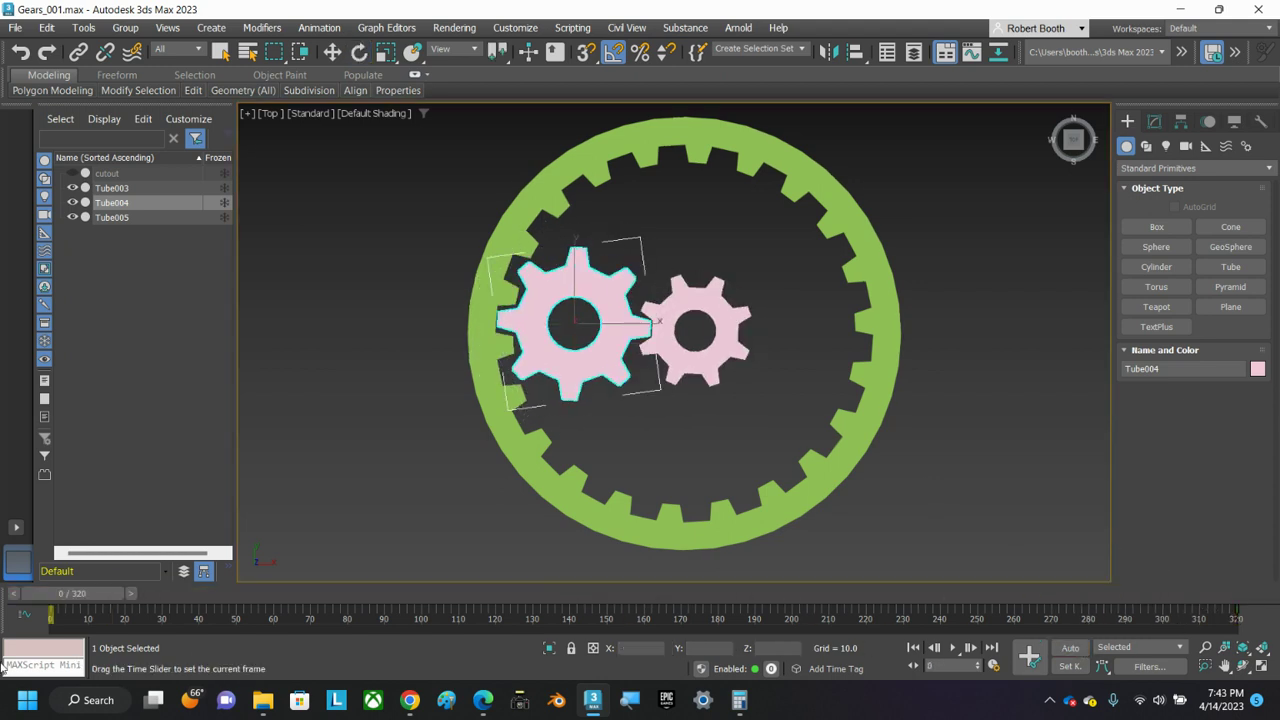
{"action": "left_click", "coordinate": [953, 648]}
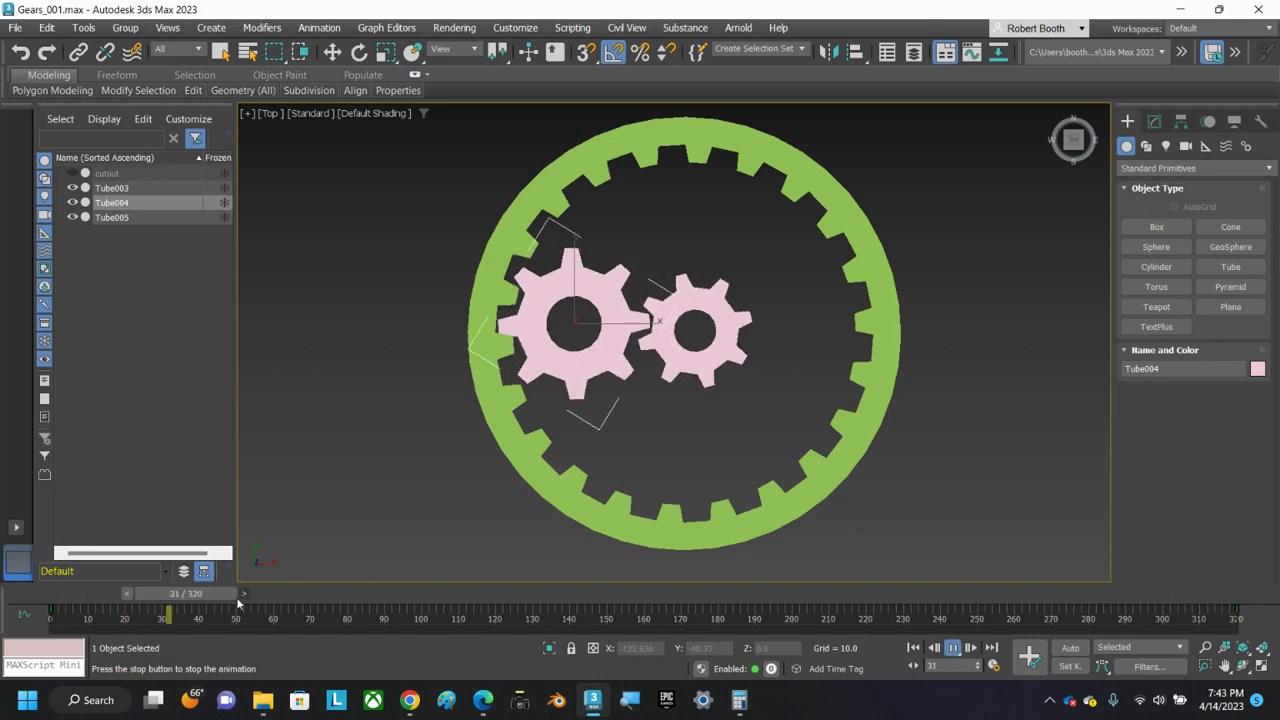
{"action": "left_click", "coordinate": [238, 596]}
{"action": "left_click_drag", "start_coordinate": [252, 598], "coordinate": [68, 611]}
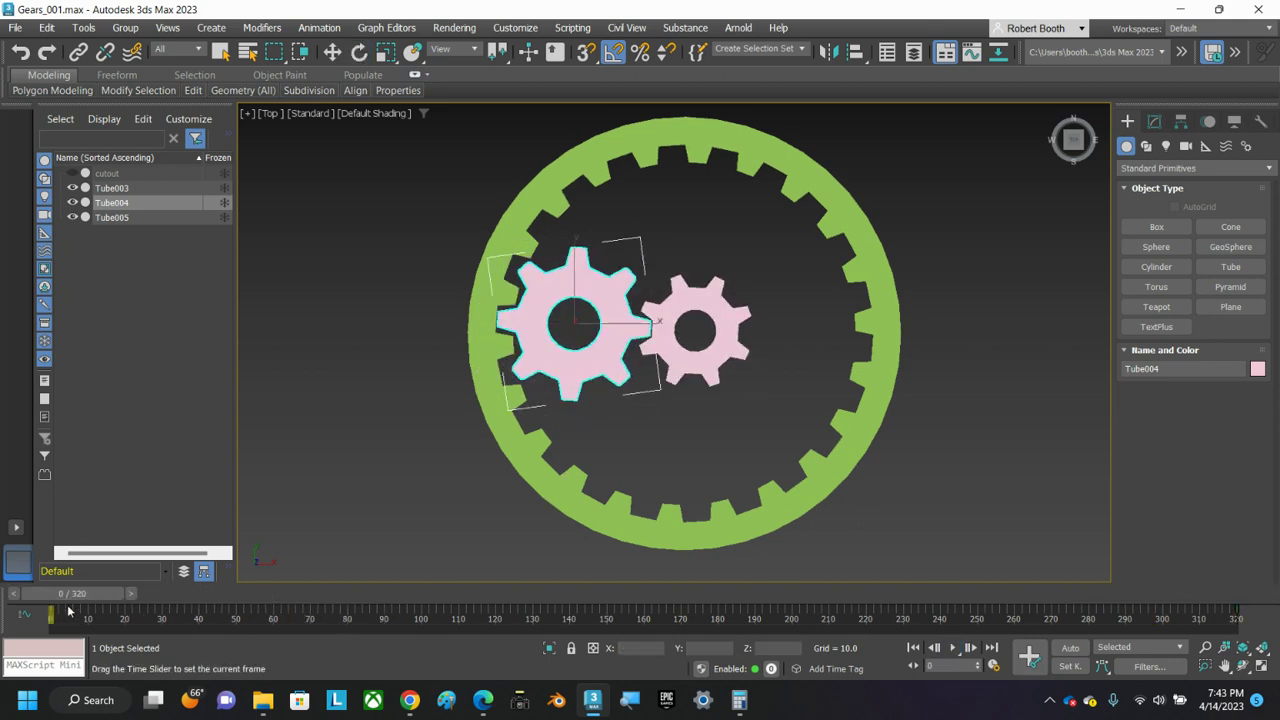
- Ready the large outer gear for free rotation with Angle Snap off, checking the gear rotation calculations photo in the Edge browser
{"action": "key", "text": "e"}
{"action": "left_click", "coordinate": [683, 140]}
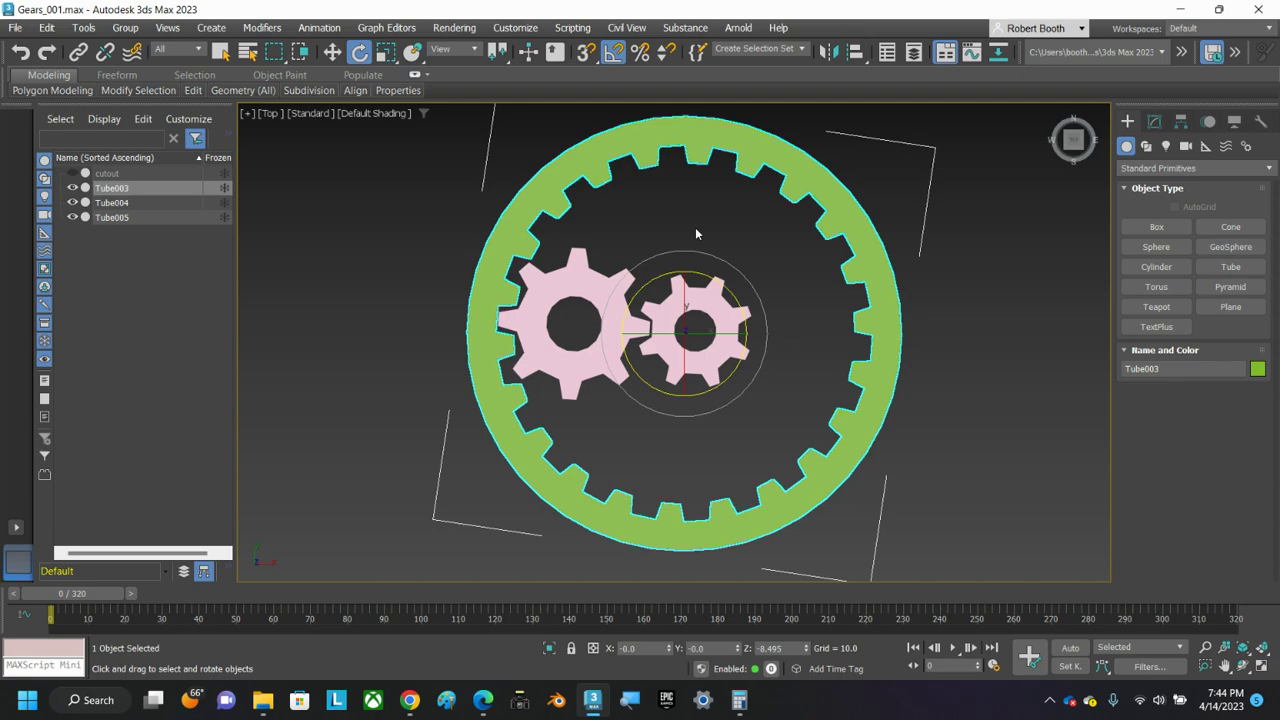
{"action": "left_click", "coordinate": [483, 700]}
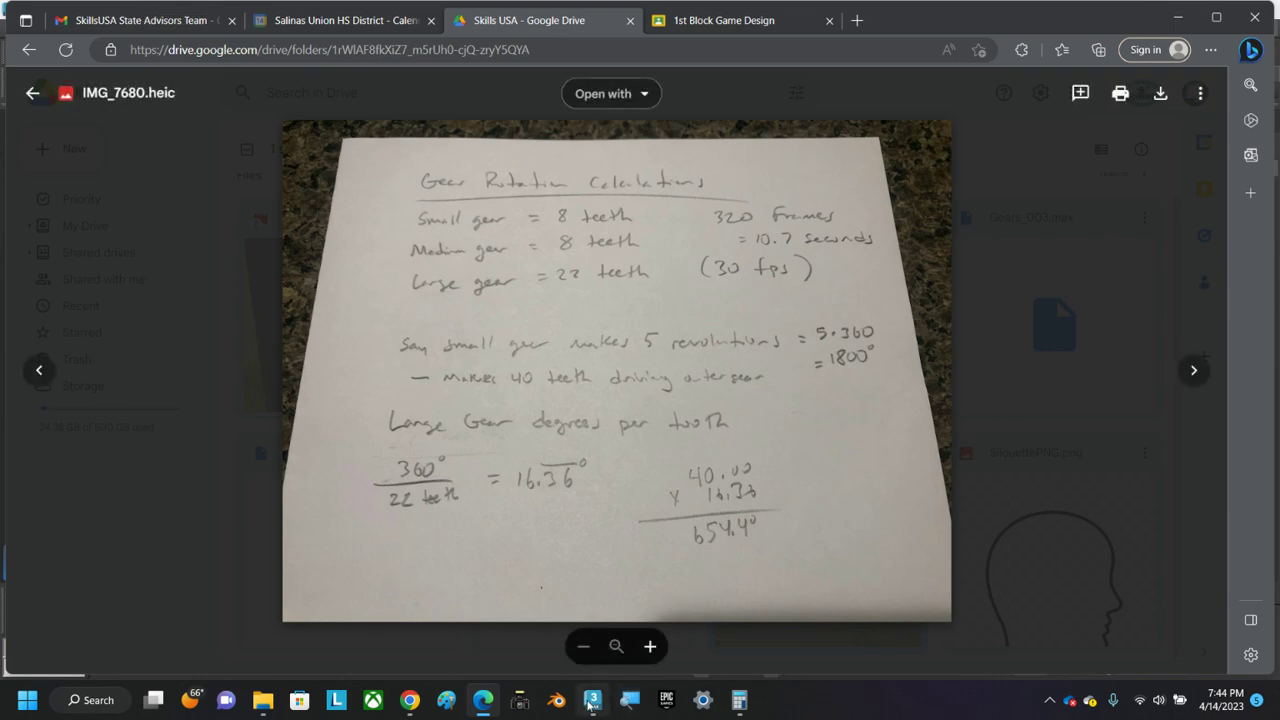
{"action": "left_click", "coordinate": [593, 700]}
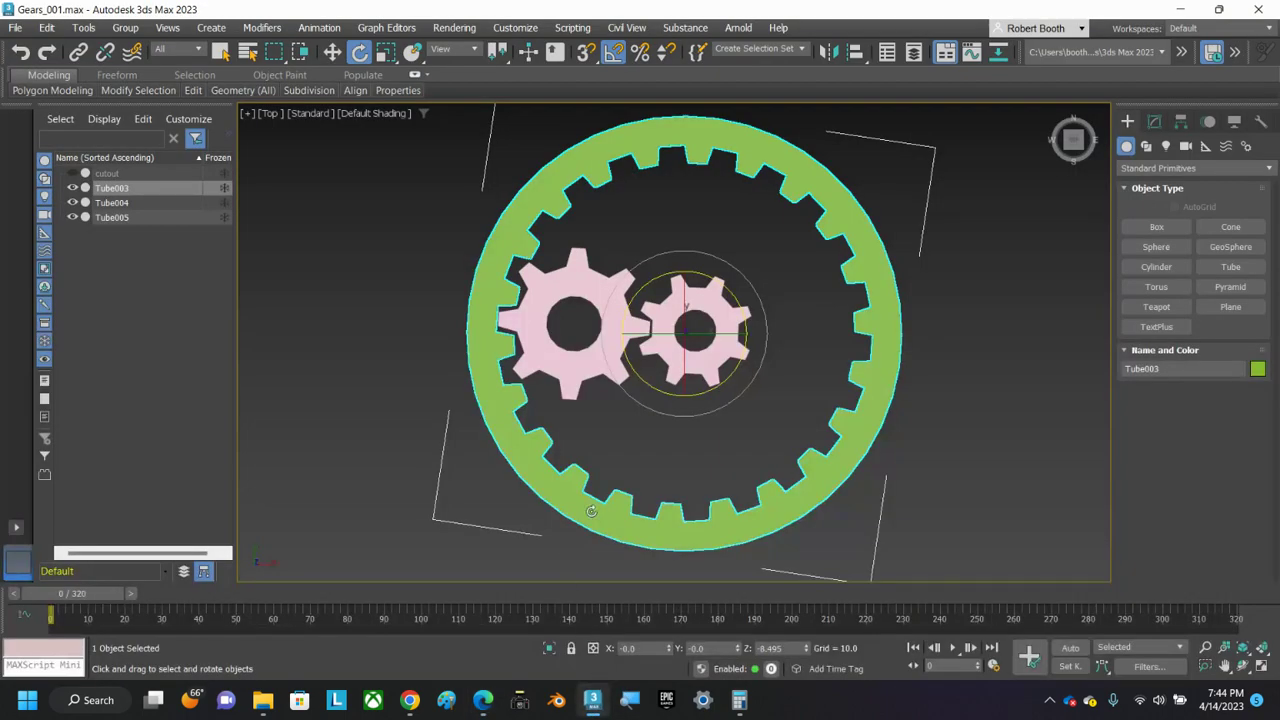
{"action": "left_click", "coordinate": [614, 54]}
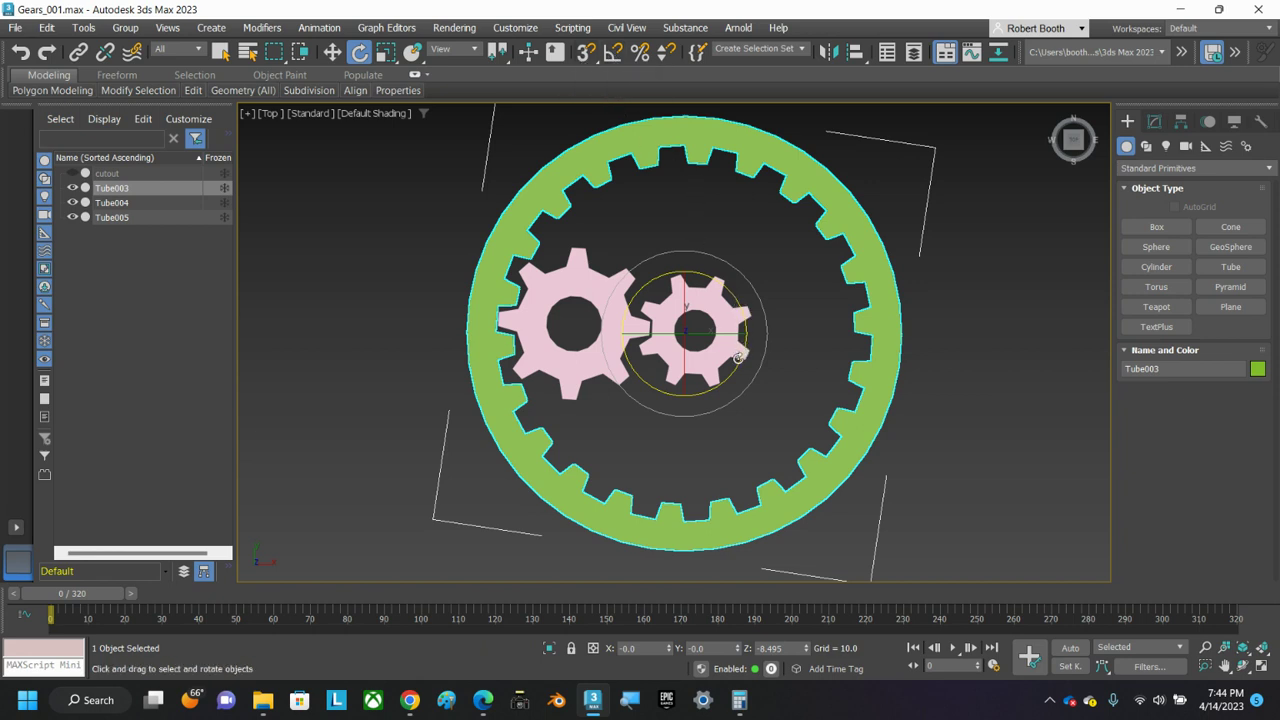
{"action": "left_click_drag", "start_coordinate": [735, 370], "coordinate": [593, 615]}
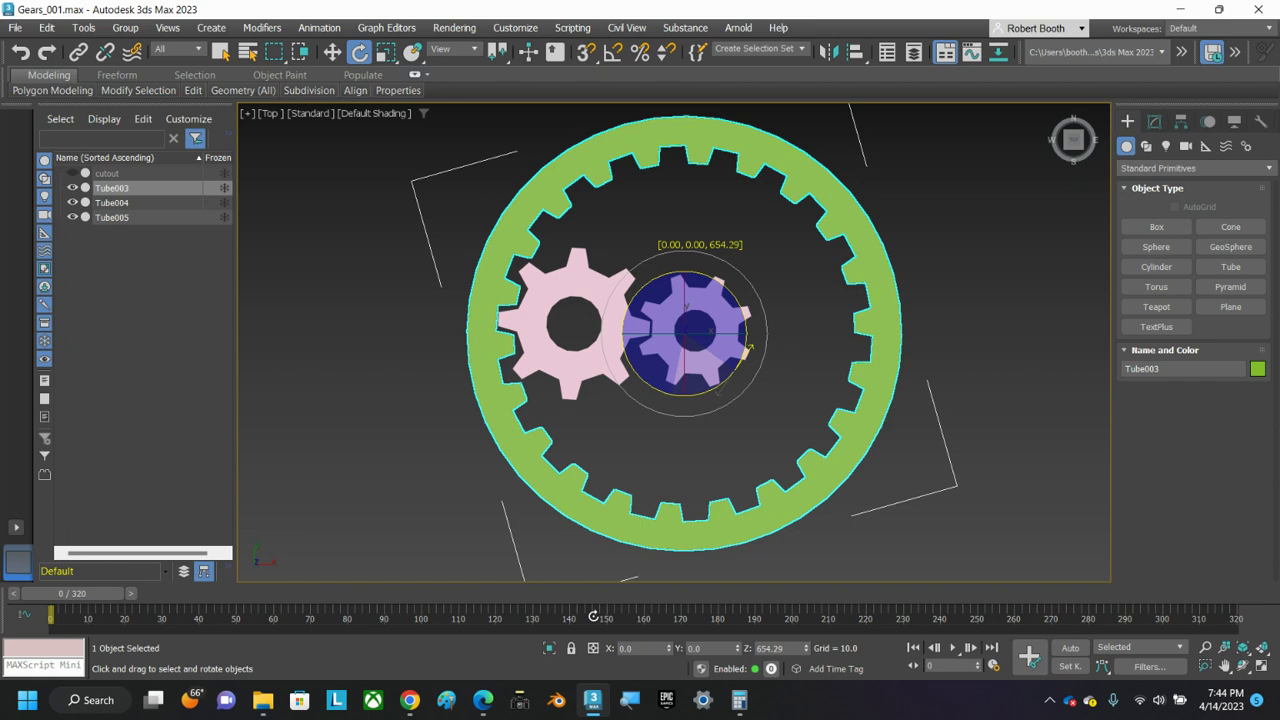
{"action": "left_click_drag", "start_coordinate": [593, 615], "coordinate": [593, 615]}
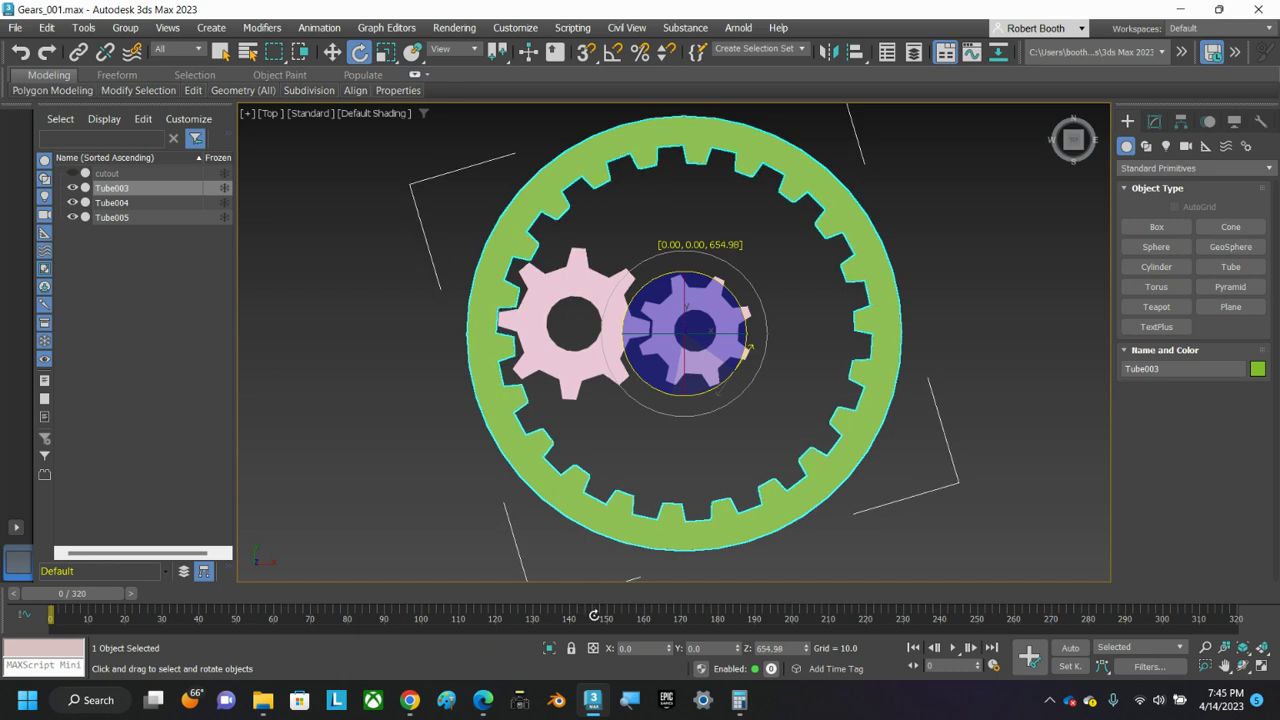
{"action": "left_click_drag", "start_coordinate": [593, 615], "coordinate": [593, 615]}
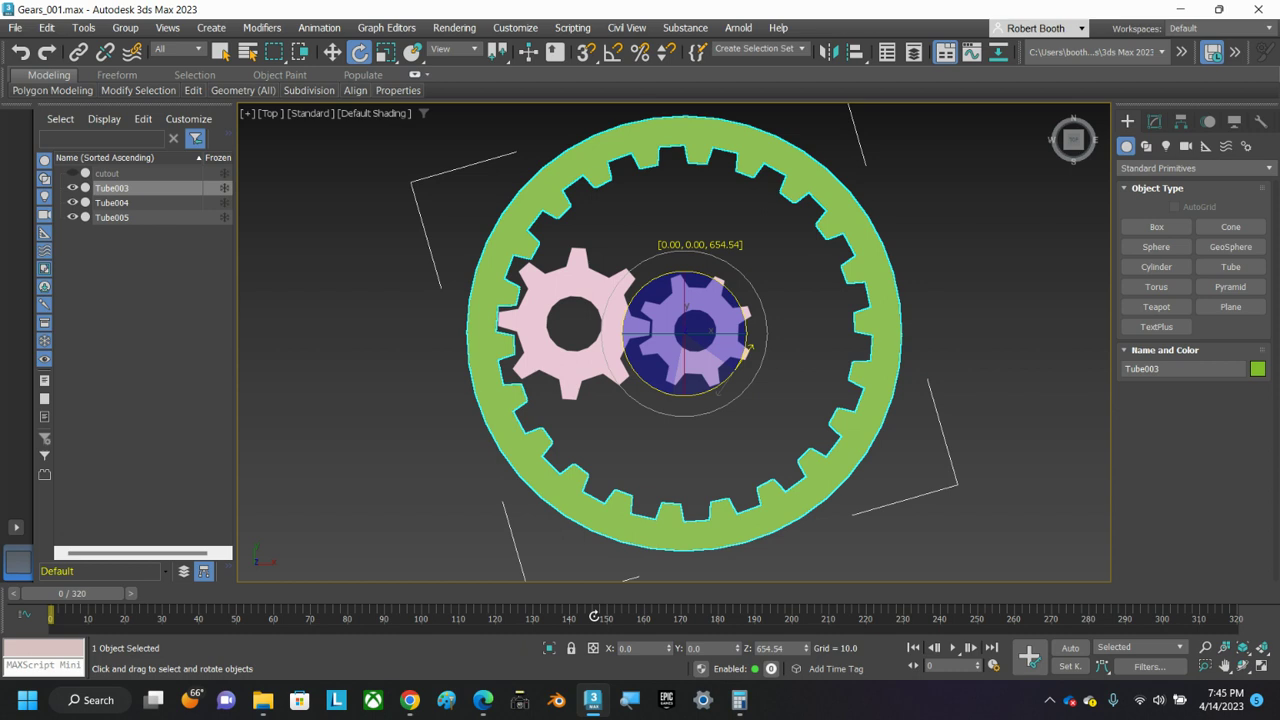
{"action": "left_click_drag", "start_coordinate": [594, 616], "coordinate": [596, 621]}
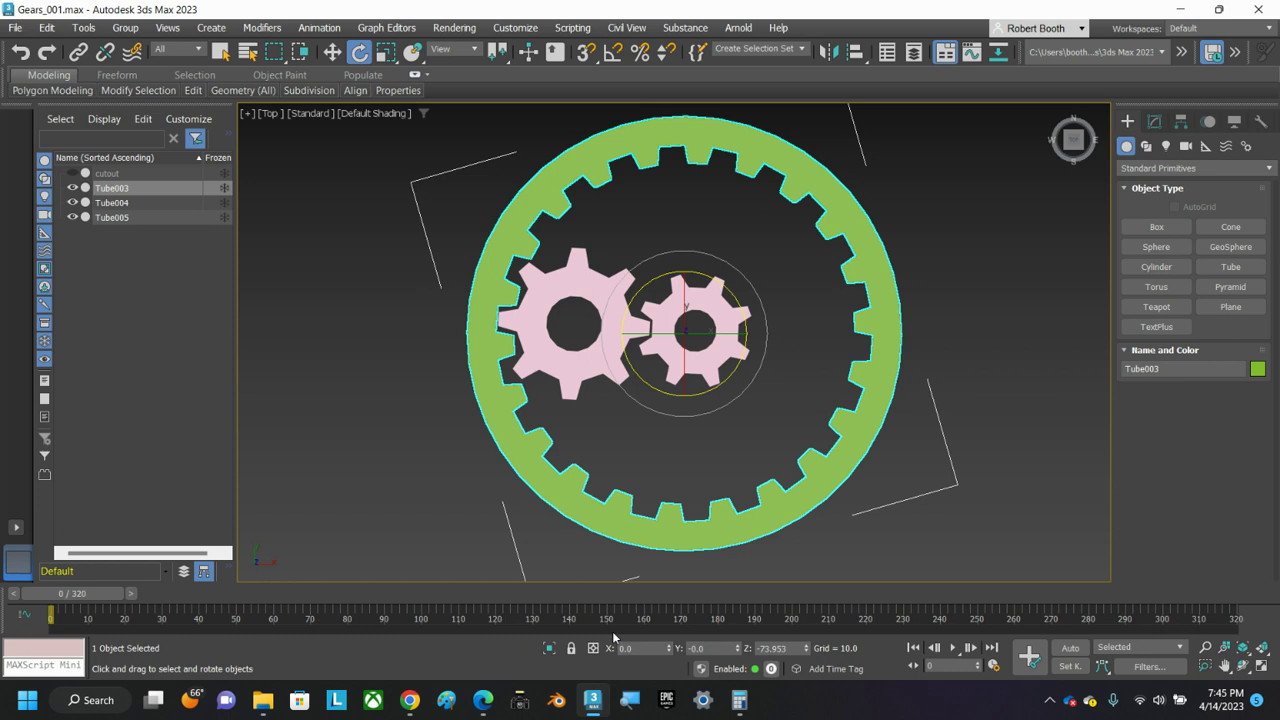
{"action": "key", "text": "ctrl+z"}
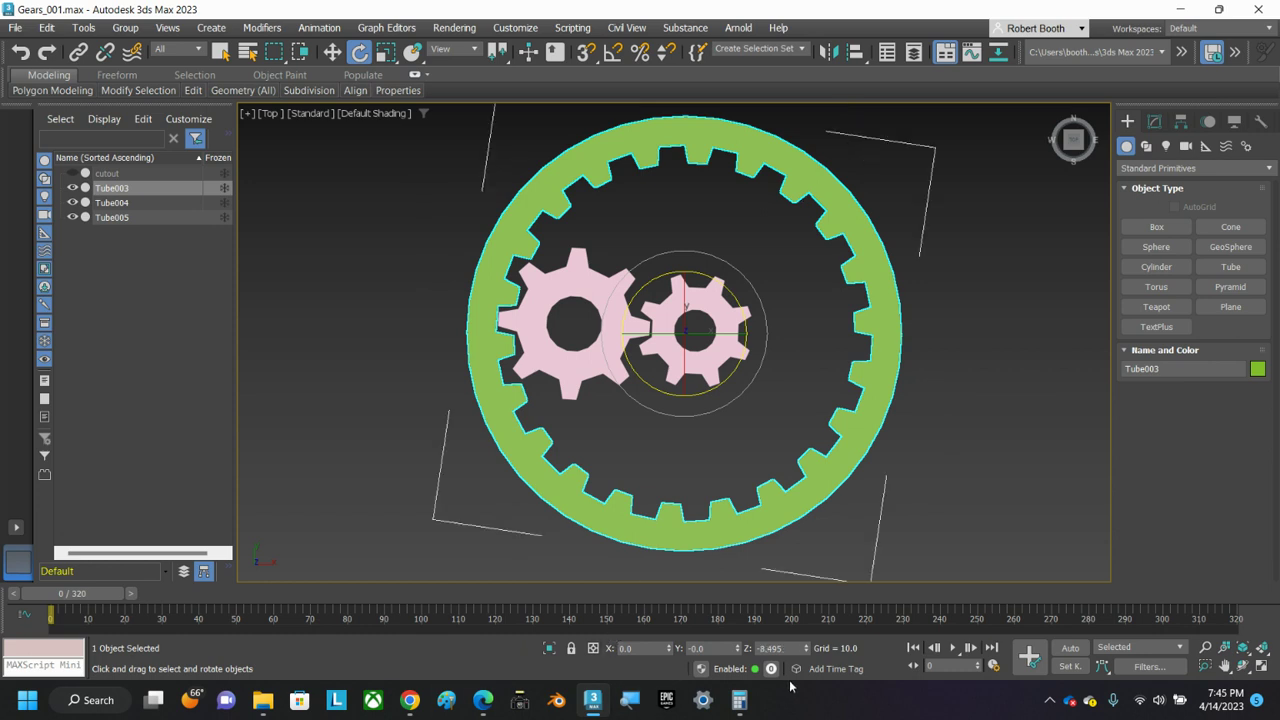
- Record an Auto Key rotation of about 654.5° about Z for the large outer gear at frame 320
{"action": "left_click", "coordinate": [1069, 649]}
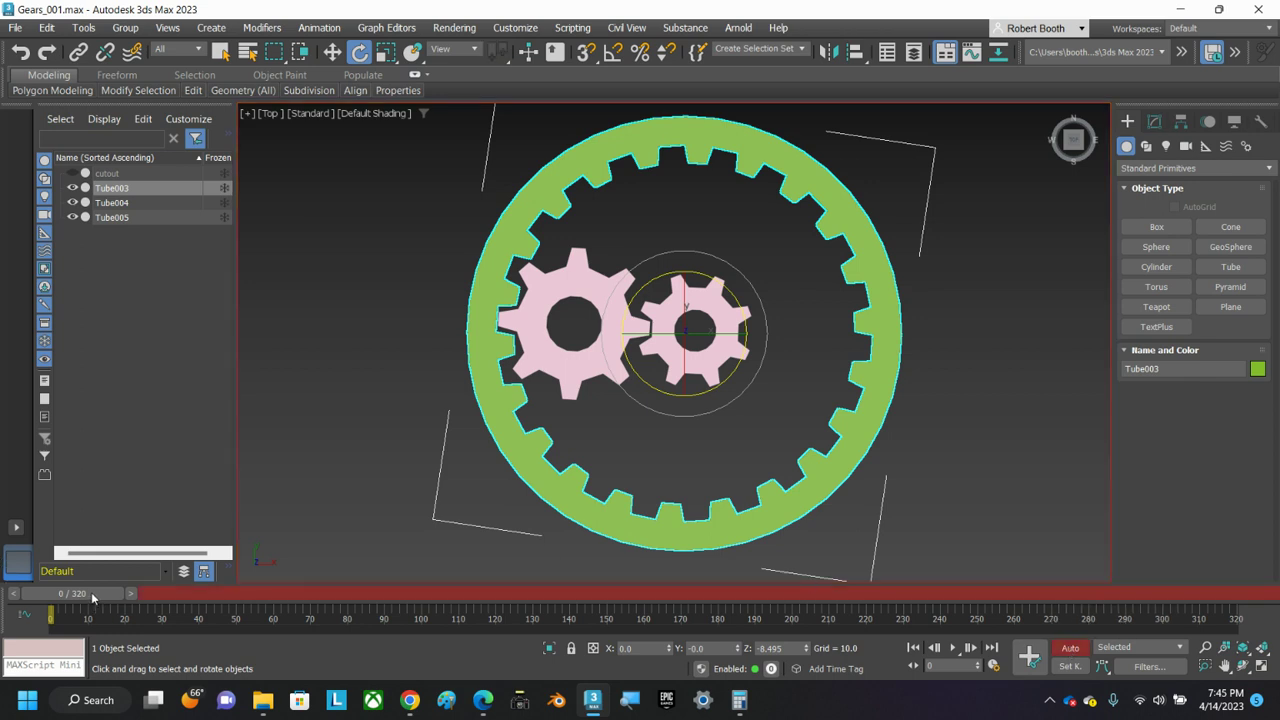
{"action": "left_click_drag", "start_coordinate": [80, 594], "coordinate": [1278, 543]}
{"action": "key", "text": "e"}
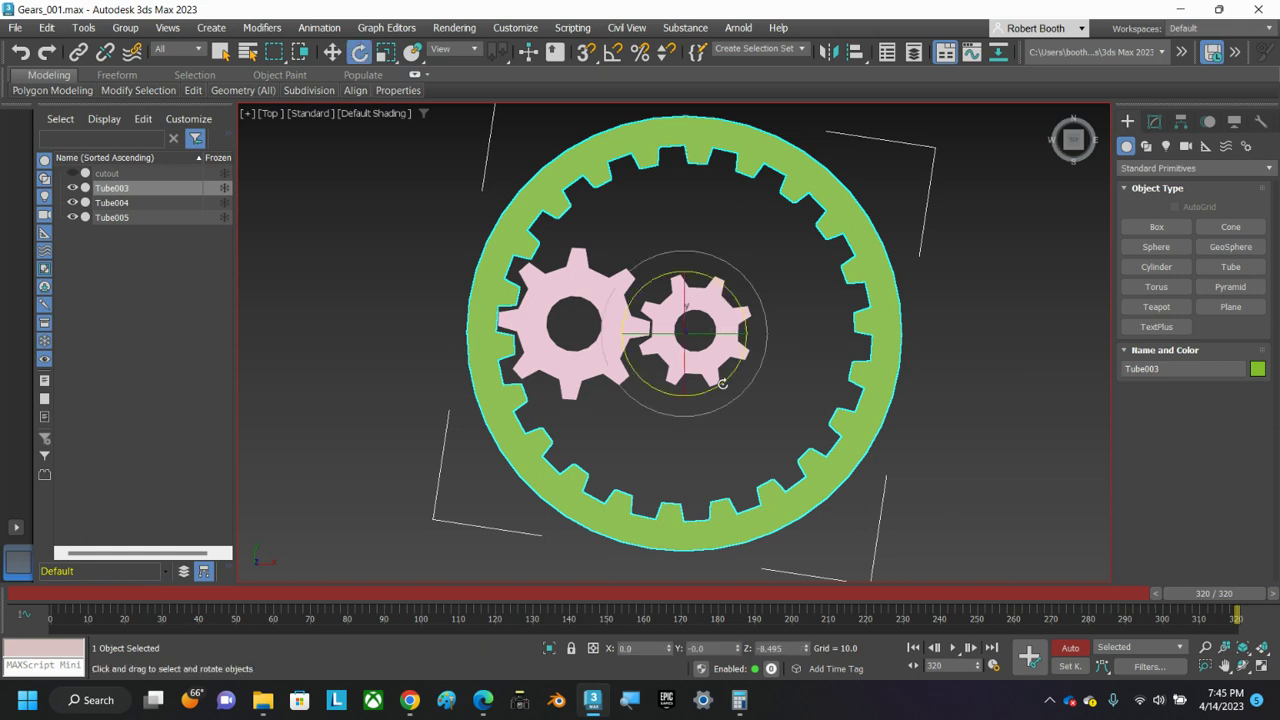
{"action": "left_click_drag", "start_coordinate": [722, 383], "coordinate": [618, 456]}
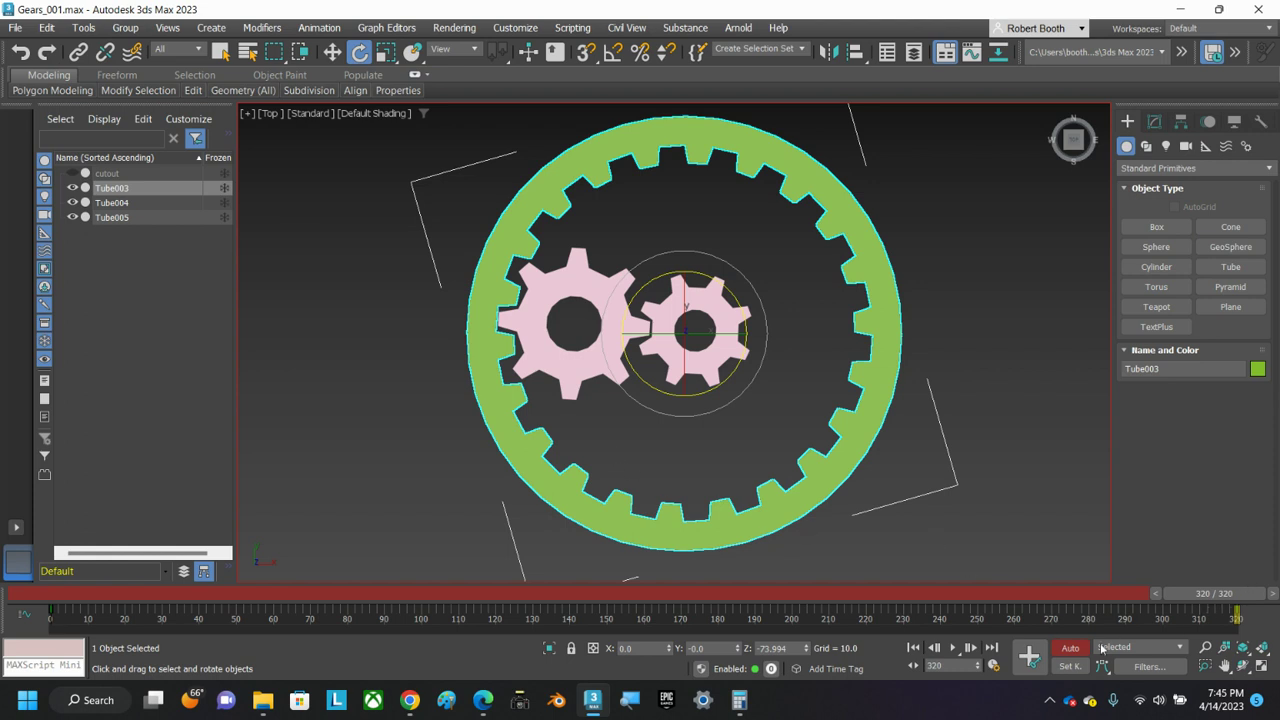
{"action": "left_click", "coordinate": [1068, 649]}
- Play the animation of all three gears from the first frame, and rewind it to frame 0
{"action": "left_click_drag", "start_coordinate": [1208, 598], "coordinate": [168, 610]}
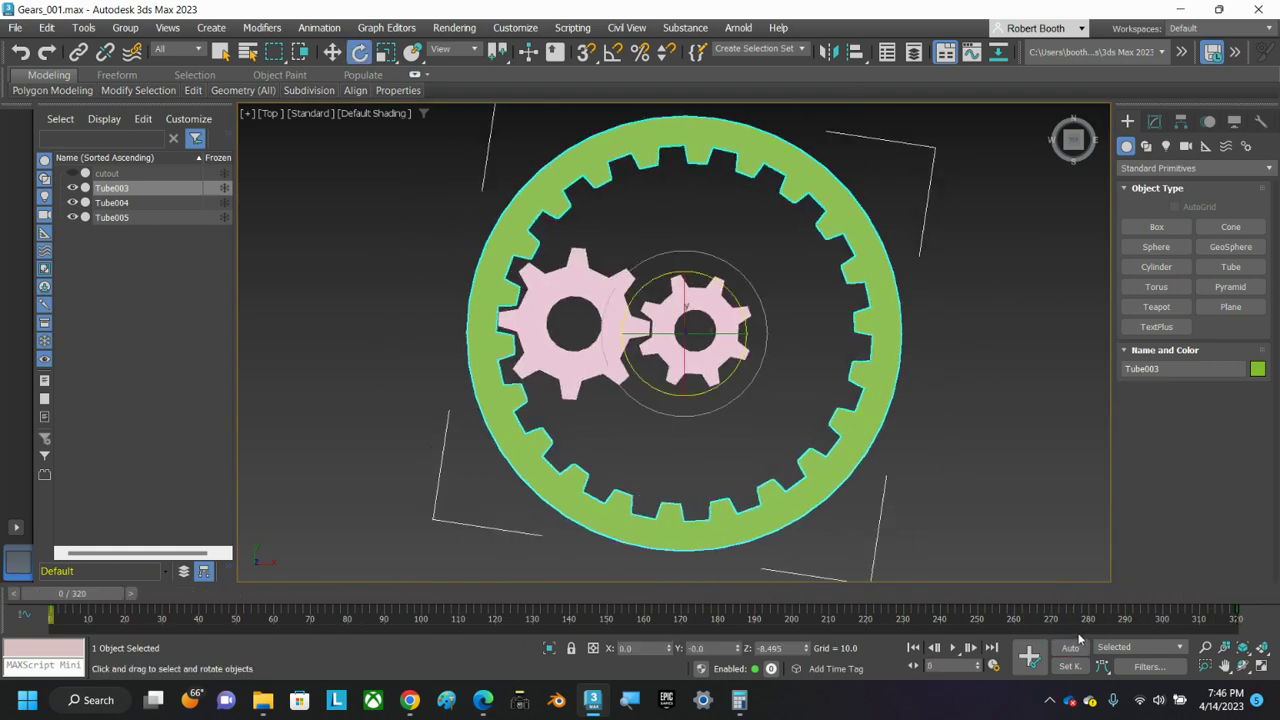
{"action": "left_click", "coordinate": [955, 648]}
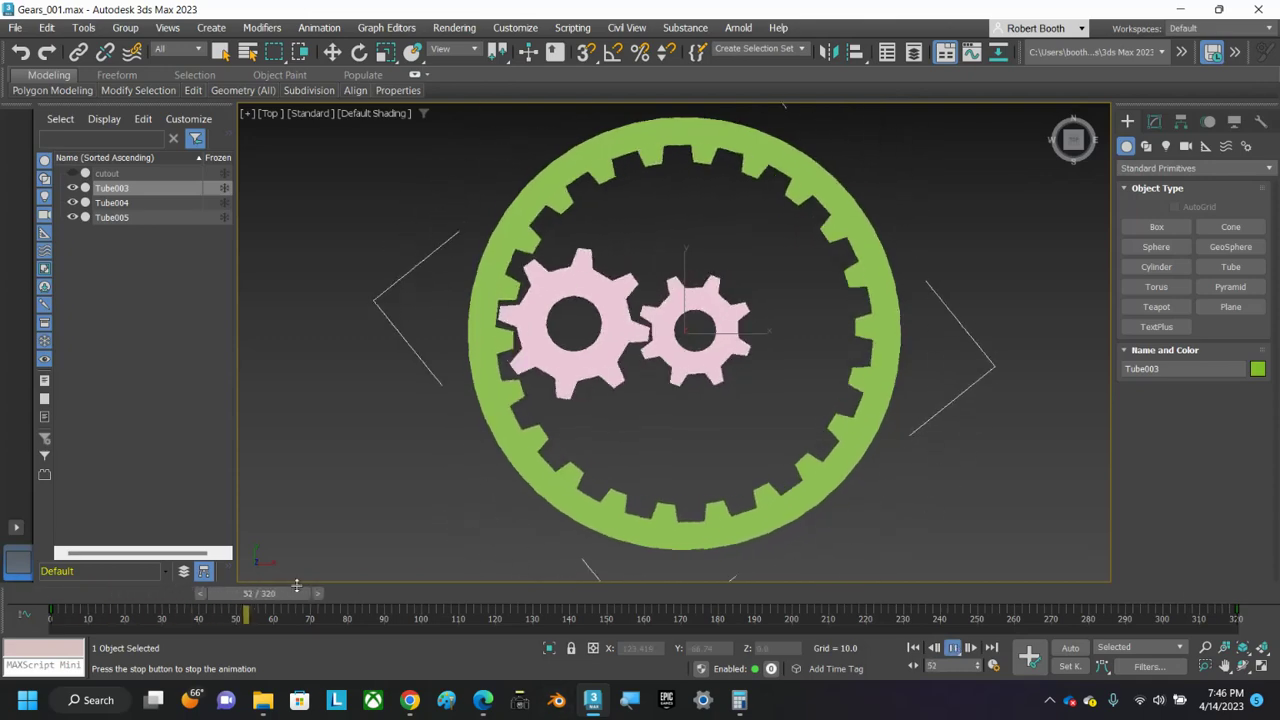
{"action": "left_click", "coordinate": [299, 594]}
{"action": "left_click_drag", "start_coordinate": [328, 595], "coordinate": [58, 602]}
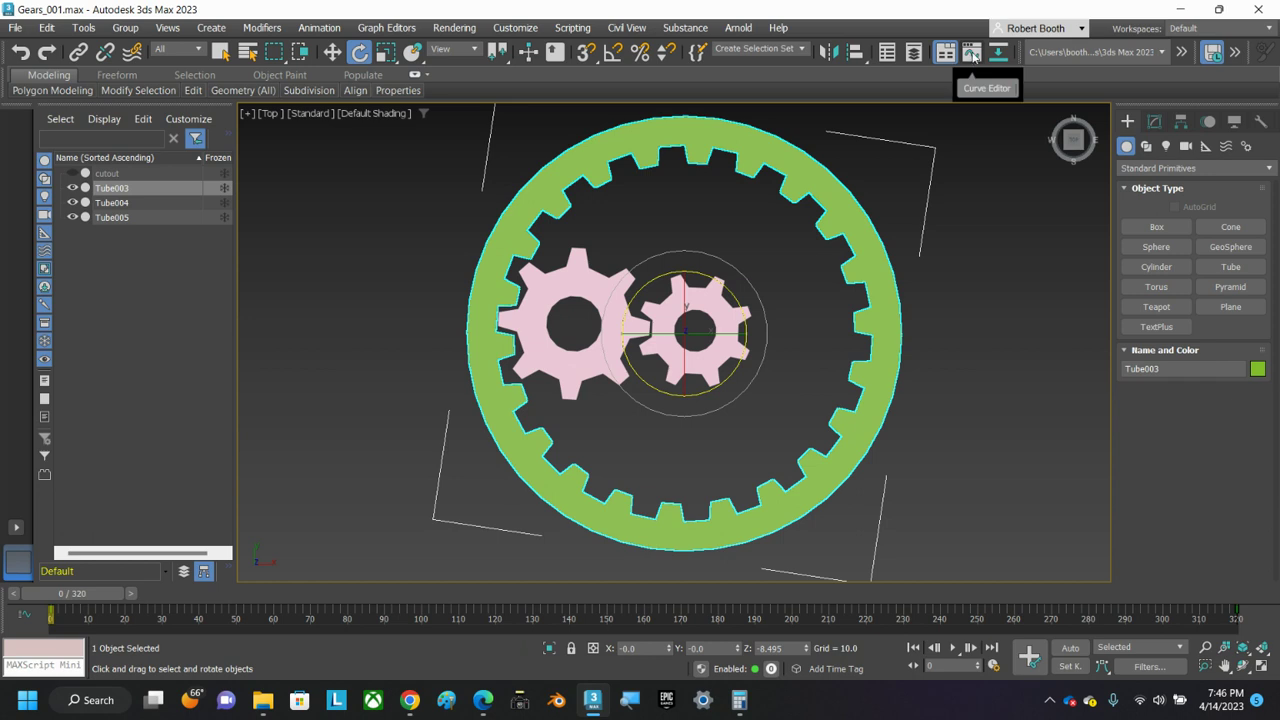
- Open the Curve Editor for the large outer gear and enlarge its window to show more of the rotation curve
{"action": "left_click_drag", "start_coordinate": [971, 55], "coordinate": [862, 58]}
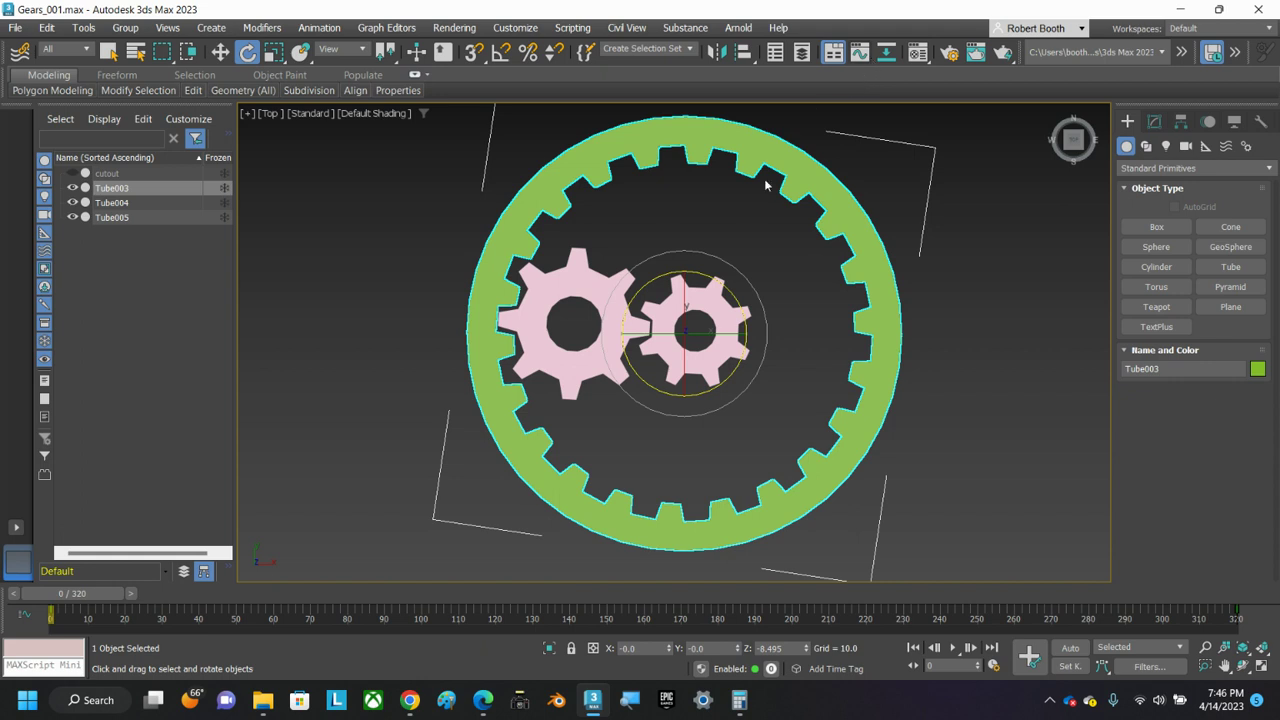
{"action": "left_click", "coordinate": [859, 52]}
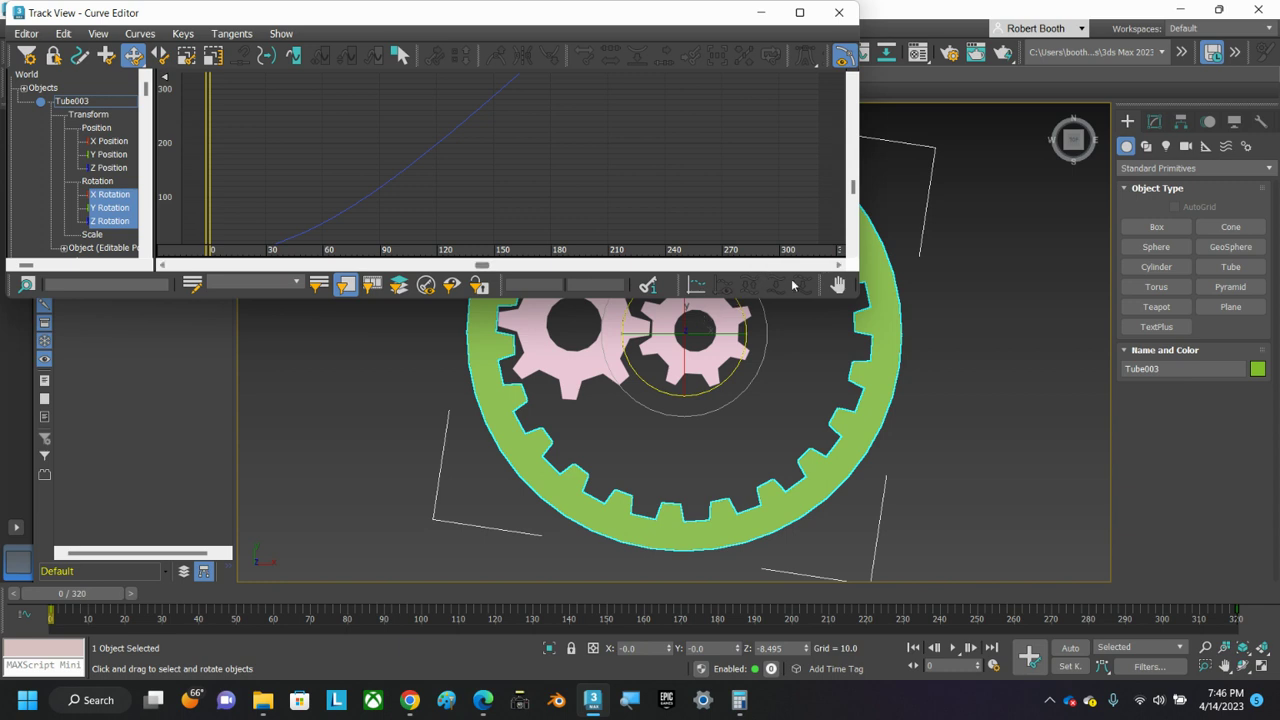
{"action": "left_click_drag", "start_coordinate": [778, 297], "coordinate": [747, 487]}
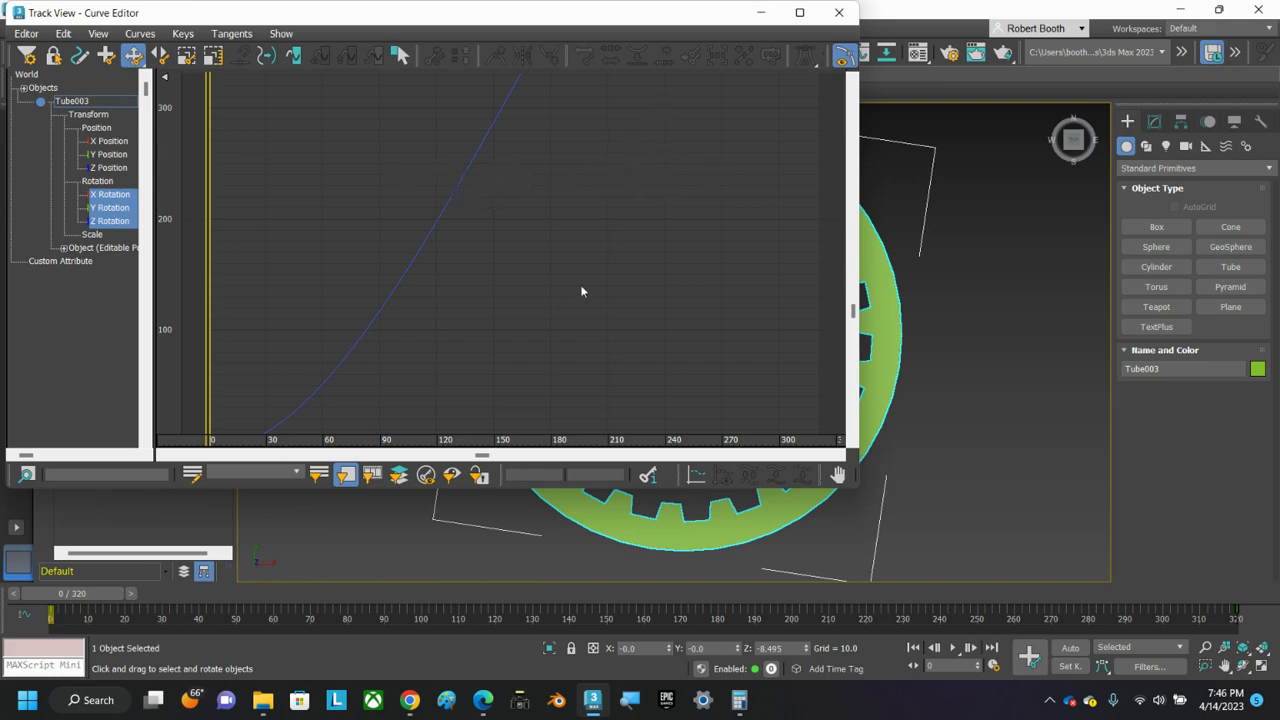
{"action": "left_click_drag", "start_coordinate": [533, 488], "coordinate": [512, 638]}
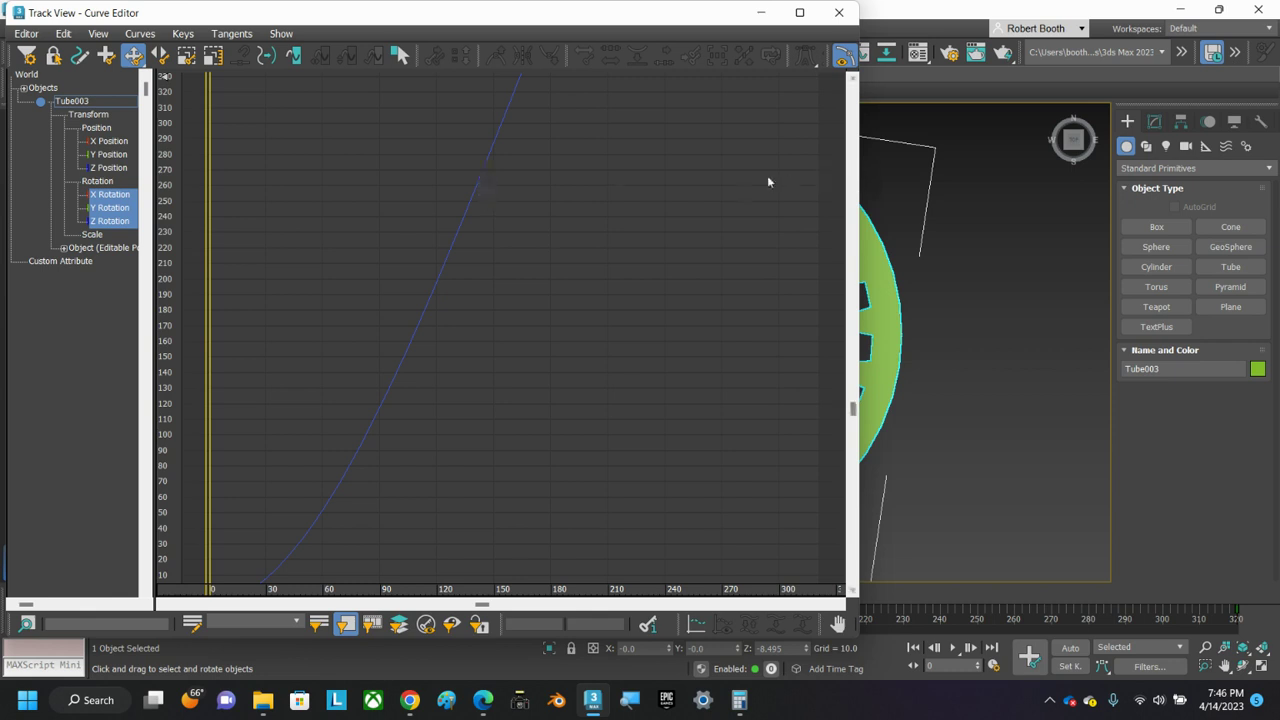
- Set linear tangents on the outer gear's Z rotation keys at frames 320 and 0, and minimize the Curve Editor
{"action": "left_click_drag", "start_coordinate": [852, 410], "coordinate": [883, 243]}
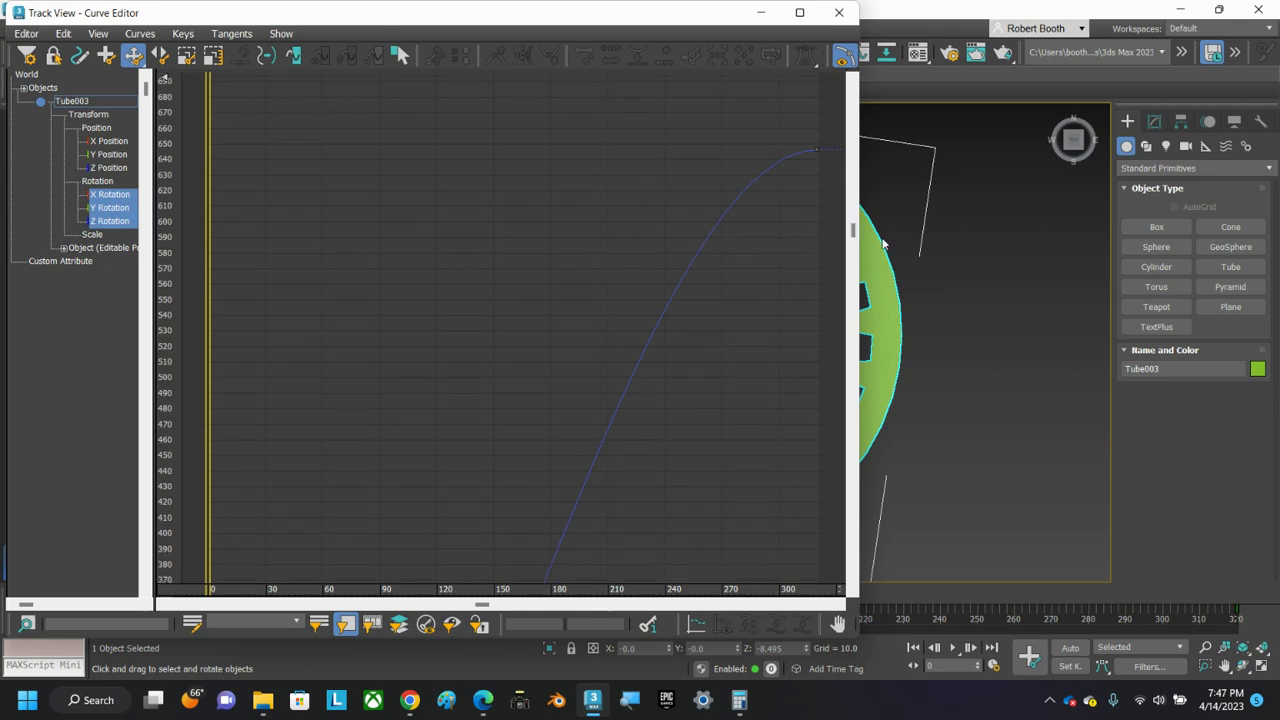
{"action": "left_click", "coordinate": [817, 150]}
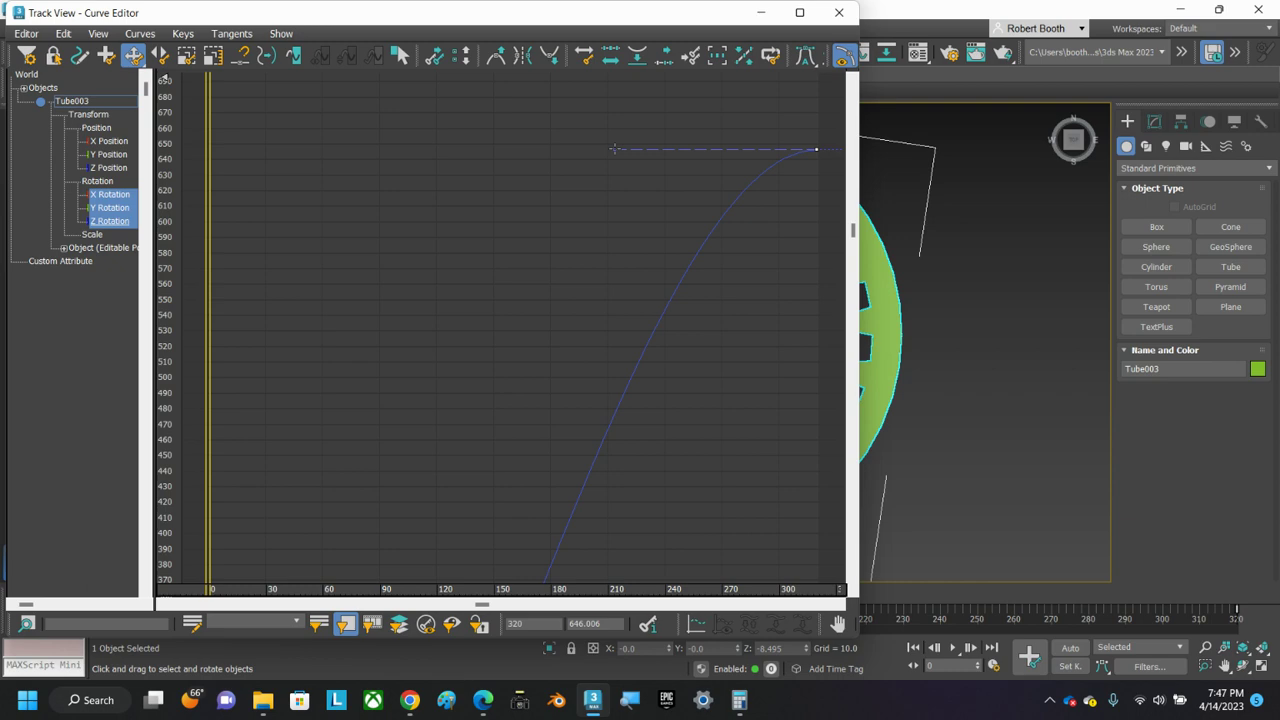
{"action": "left_click", "coordinate": [804, 13]}
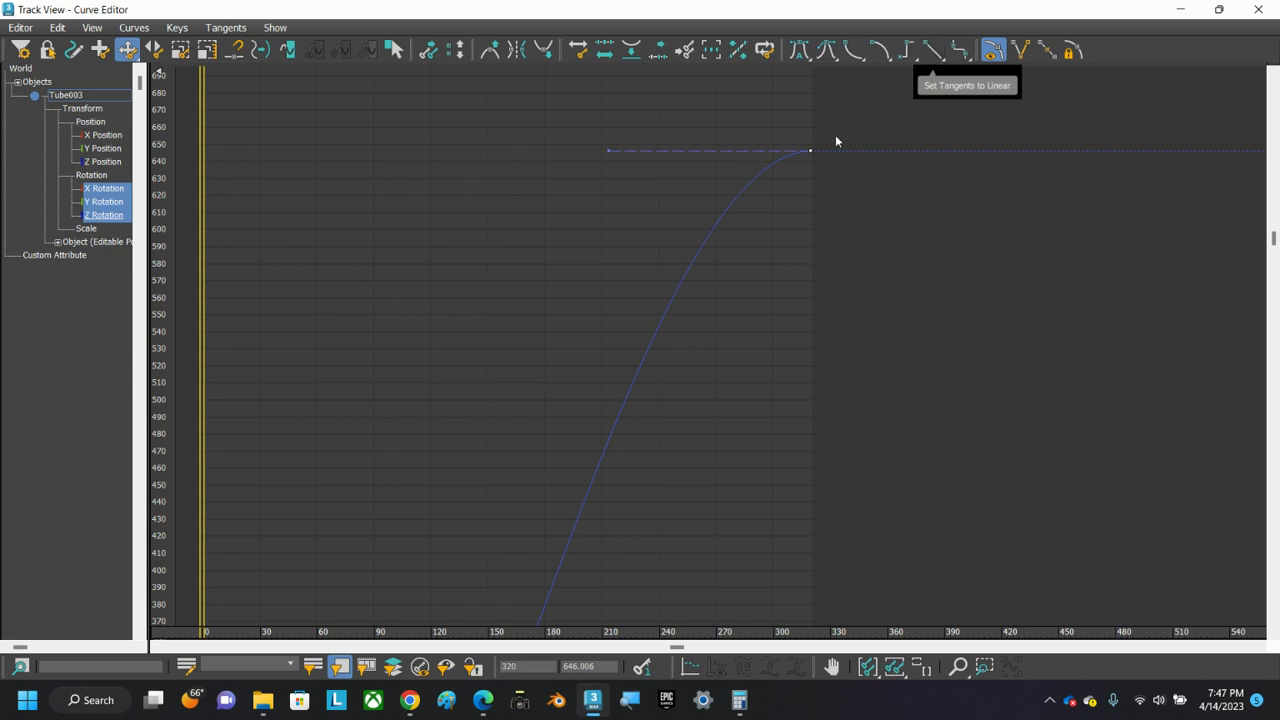
{"action": "left_click", "coordinate": [931, 52]}
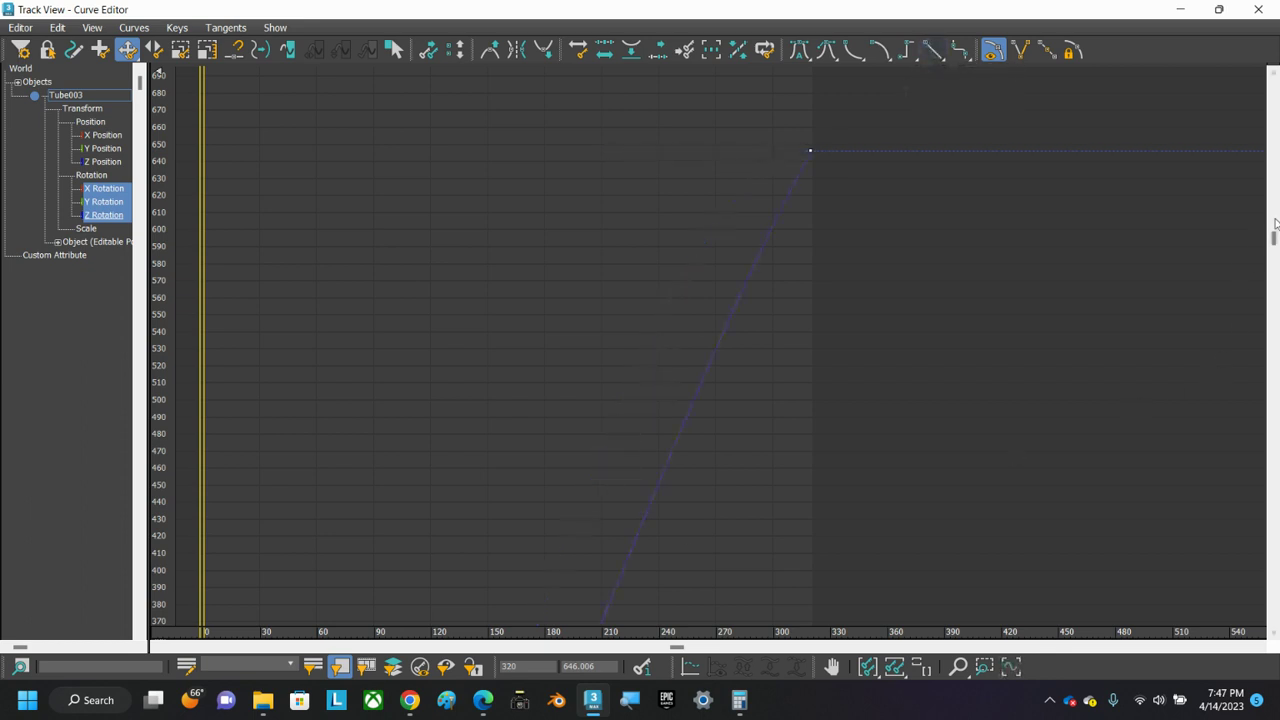
{"action": "left_click_drag", "start_coordinate": [1274, 243], "coordinate": [1273, 473]}
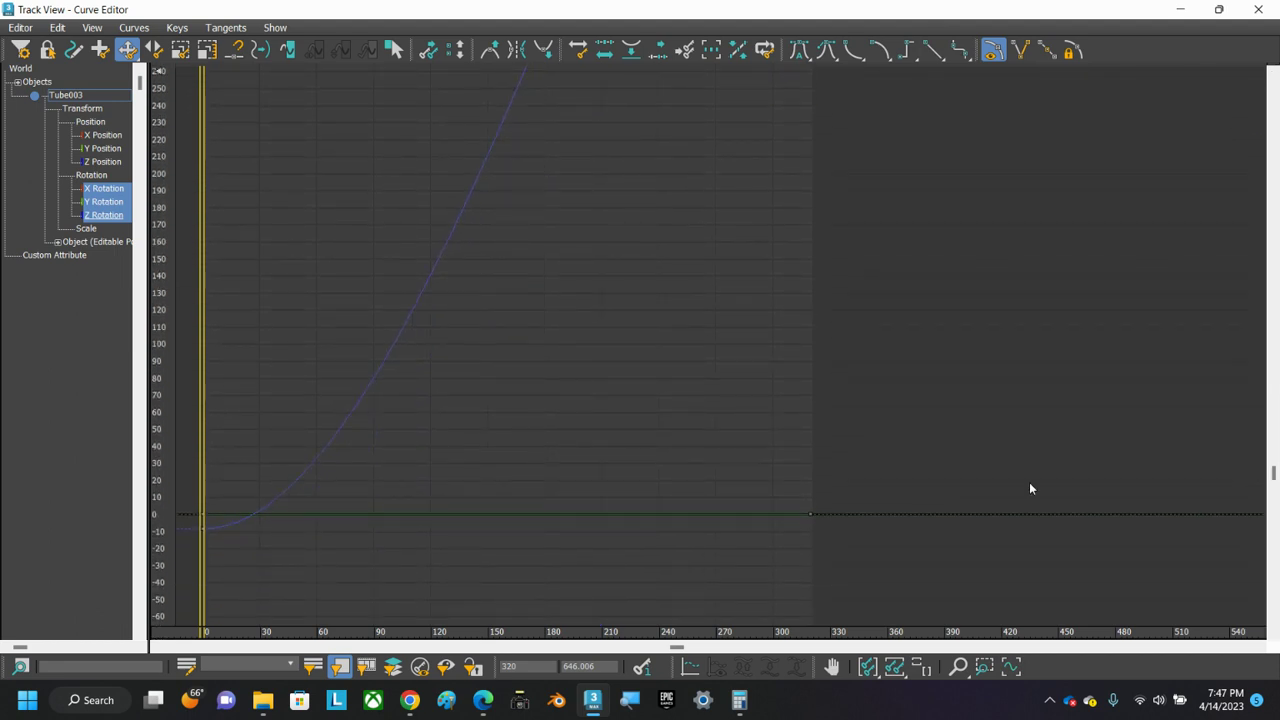
{"action": "left_click", "coordinate": [201, 528]}
{"action": "left_click", "coordinate": [932, 50]}
{"action": "left_click", "coordinate": [1182, 12]}
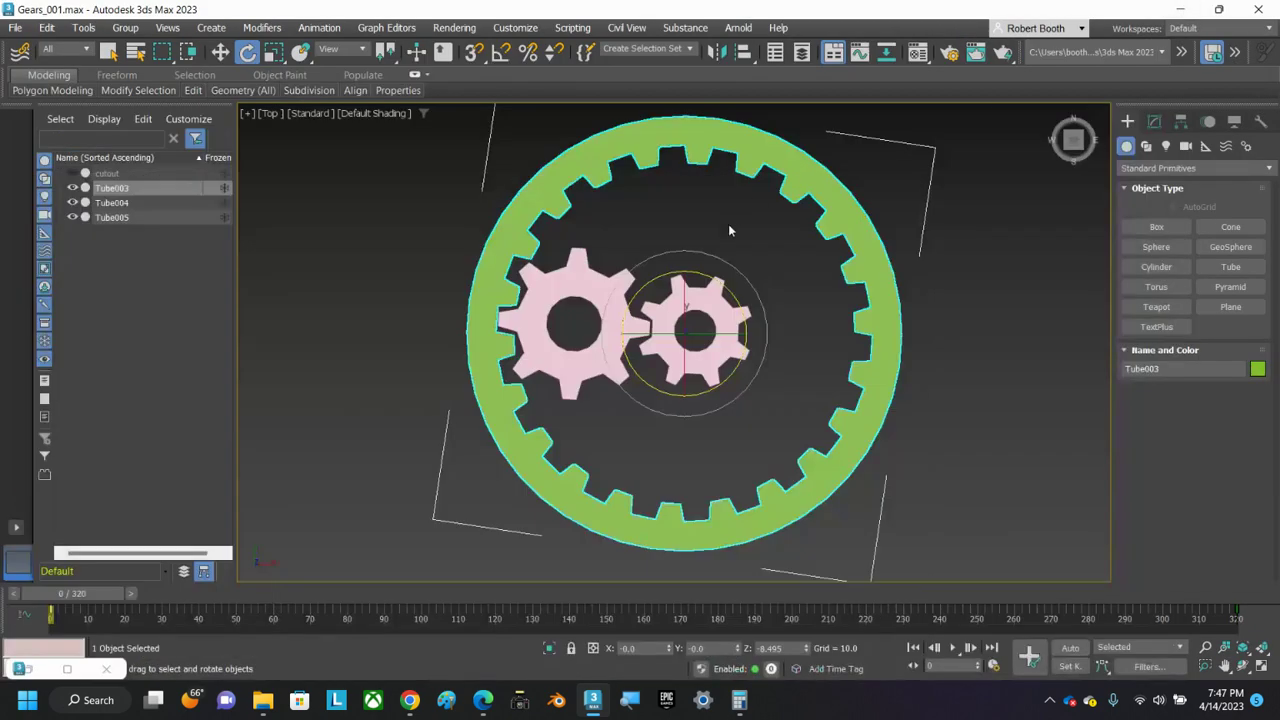
- Set linear tangents on the medium gear's Z rotation keys at frames 320 and 0 in the Curve Editor
{"action": "left_click", "coordinate": [597, 284]}
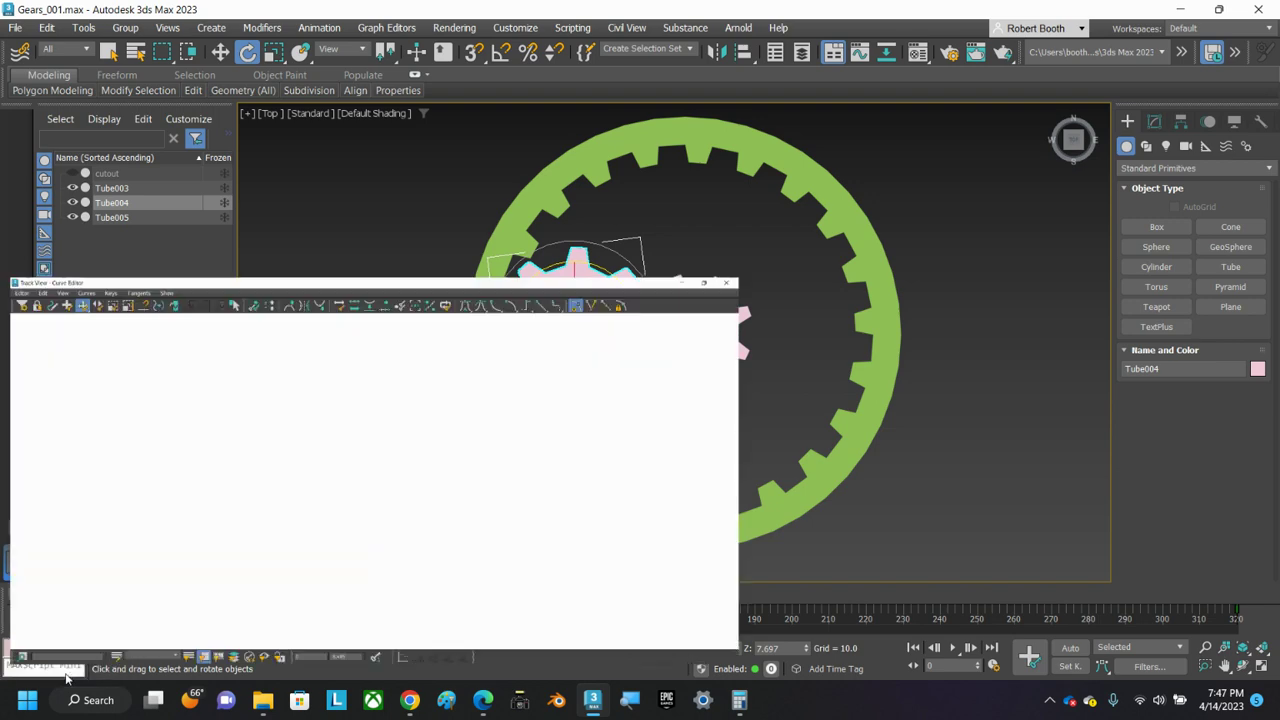
{"action": "left_click", "coordinate": [67, 668]}
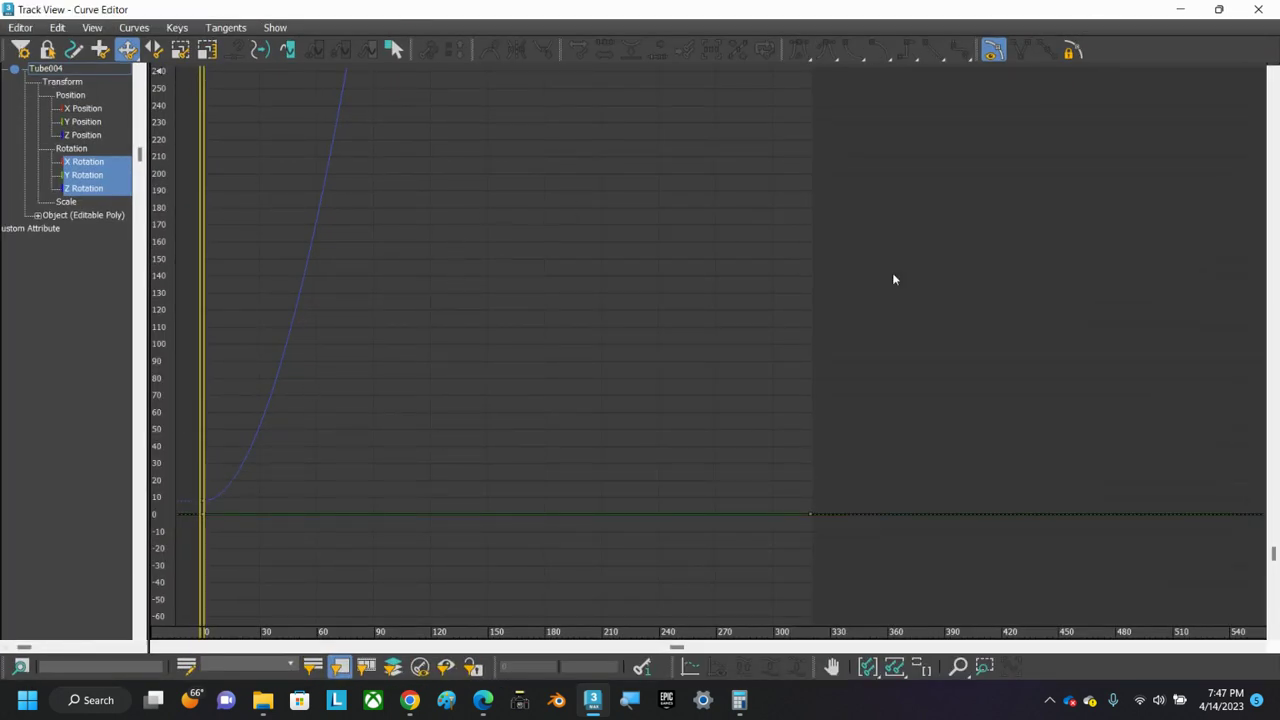
{"action": "left_click_drag", "start_coordinate": [1275, 555], "coordinate": [1274, 155]}
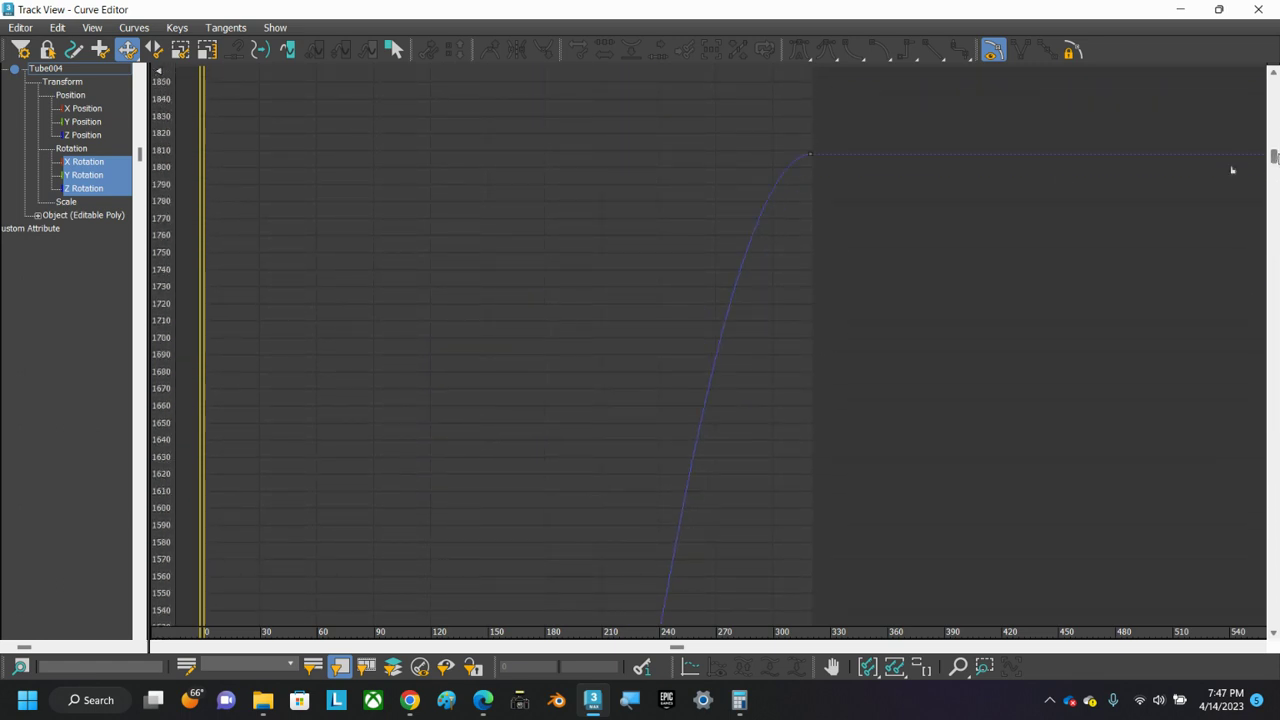
{"action": "left_click", "coordinate": [812, 155]}
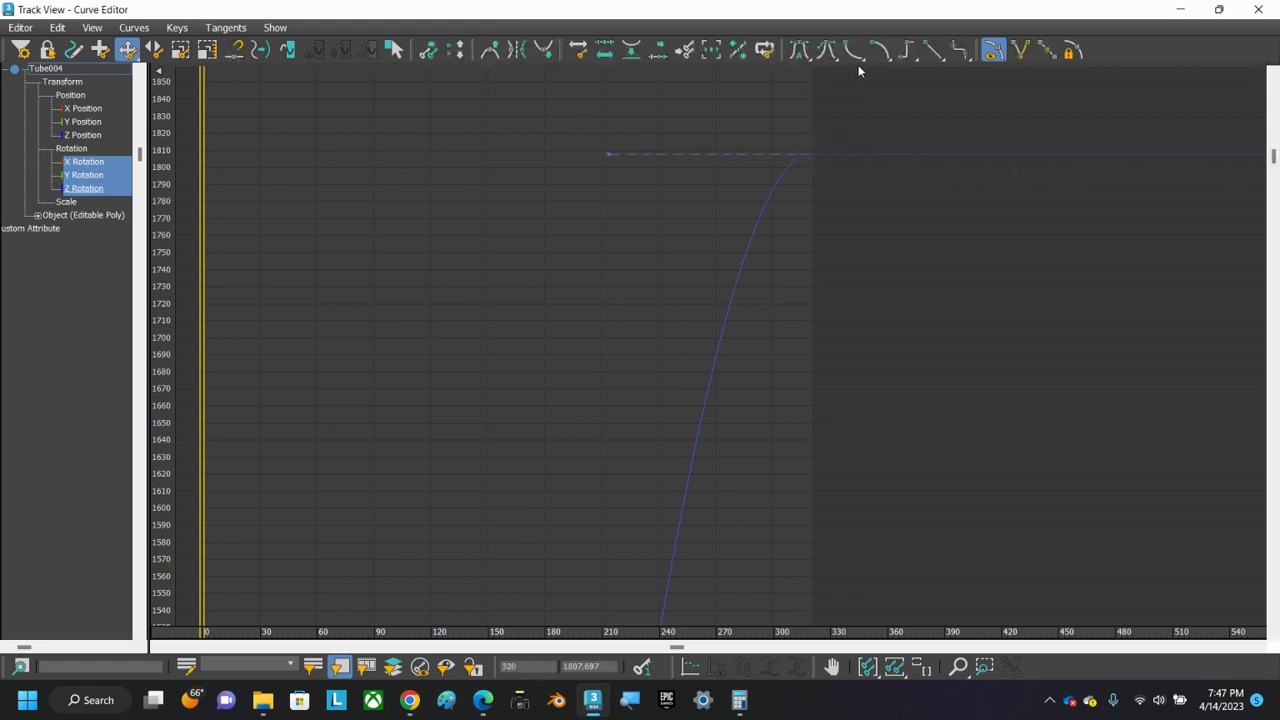
{"action": "left_click", "coordinate": [933, 50]}
{"action": "left_click_drag", "start_coordinate": [1274, 140], "coordinate": [1216, 579]}
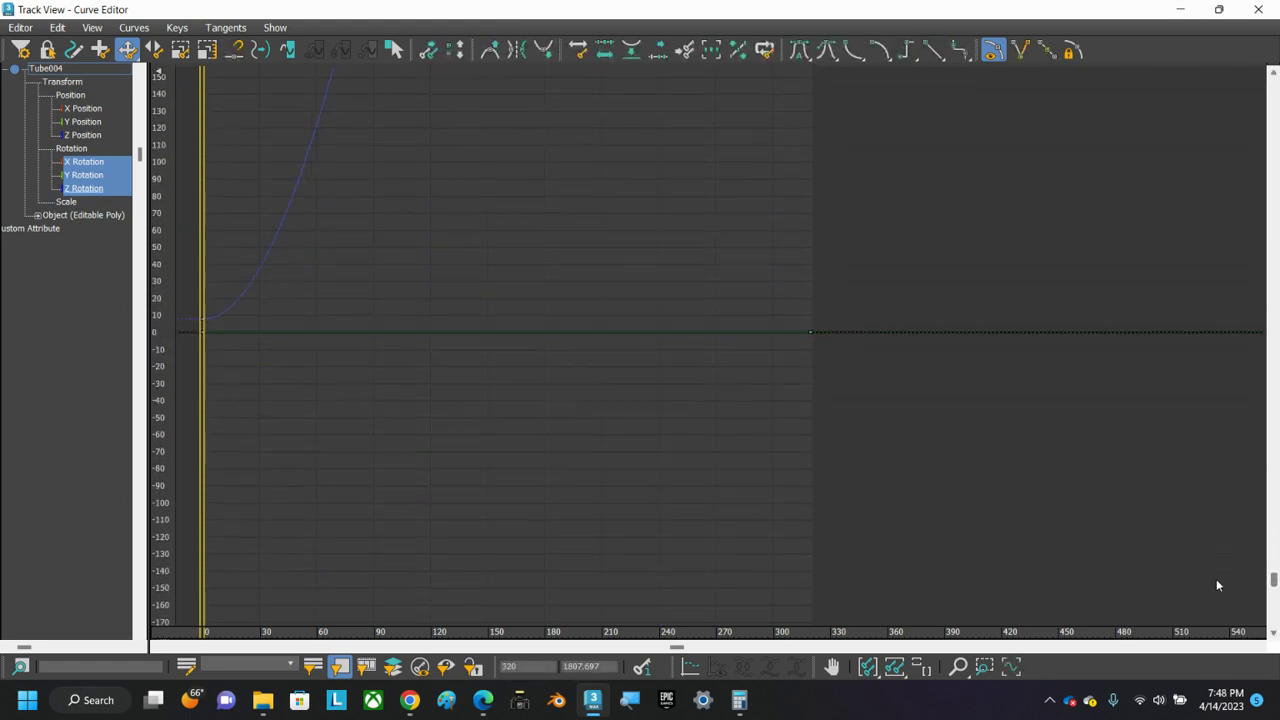
{"action": "left_click", "coordinate": [203, 319]}
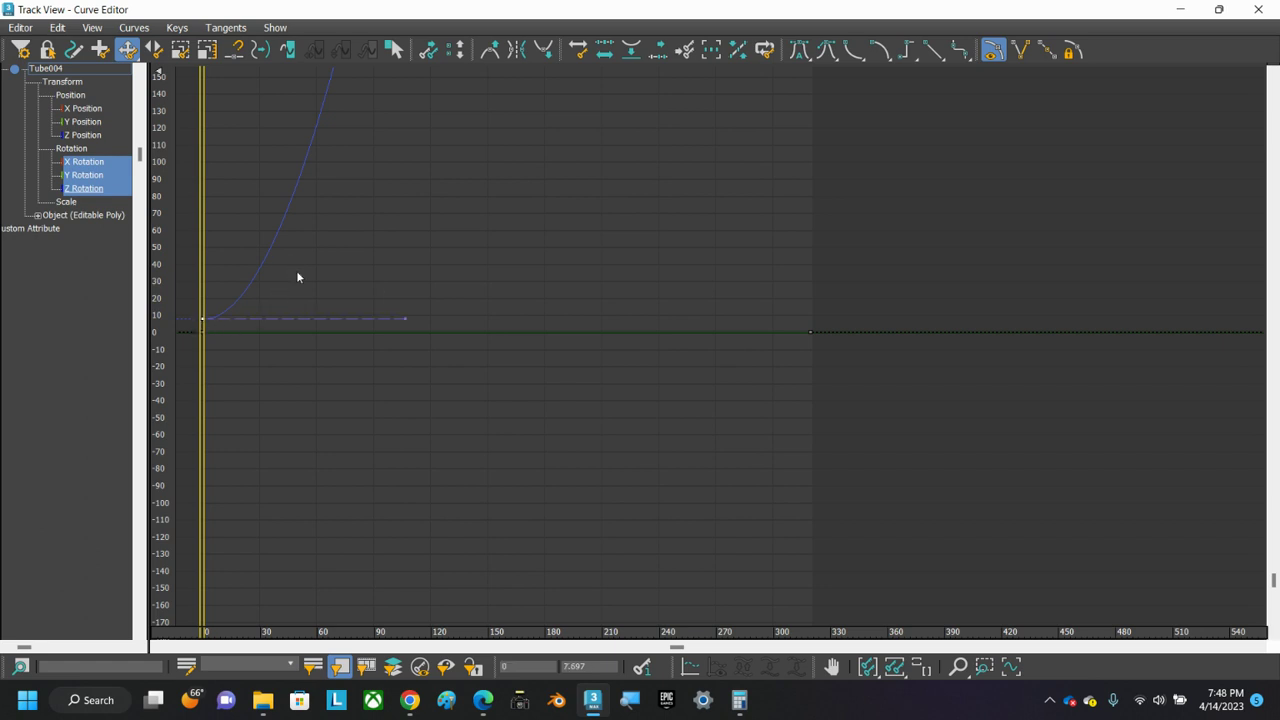
{"action": "left_click", "coordinate": [930, 58]}
- Select the outer gear again, check its Z rotation curve in the maximized Curve Editor, and minimize the editor
{"action": "left_click", "coordinate": [1218, 10]}
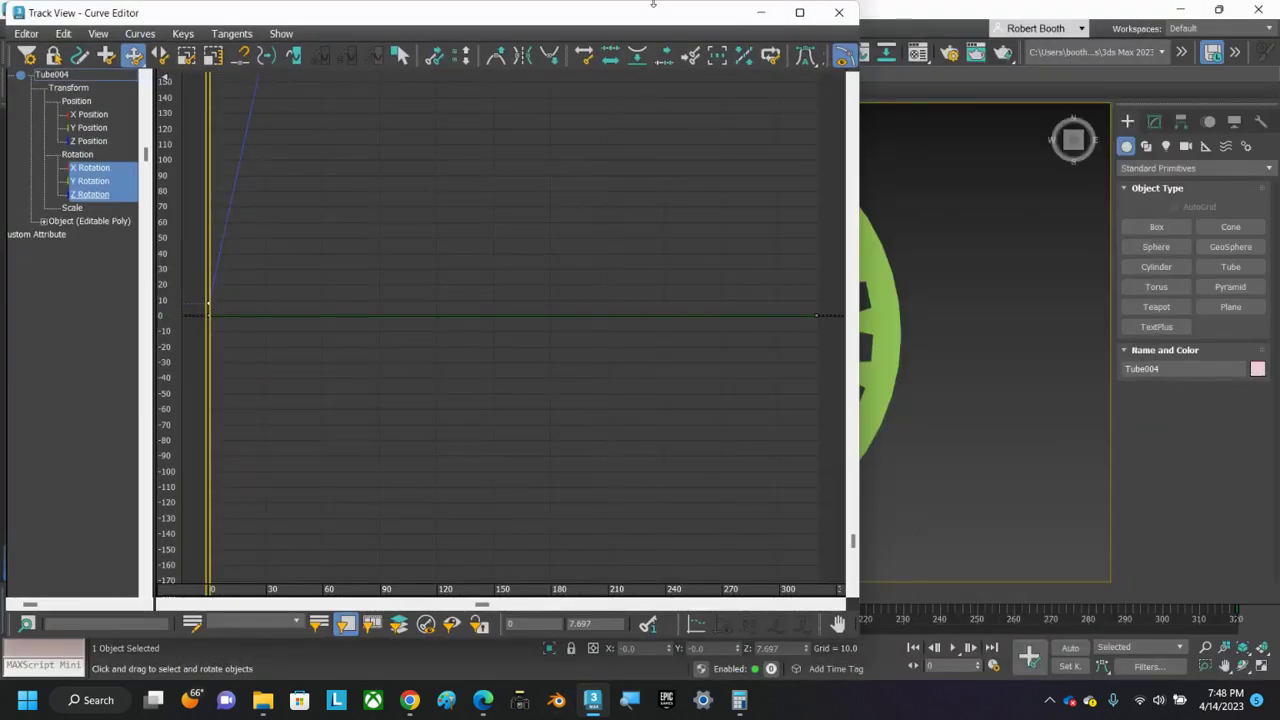
{"action": "left_click_drag", "start_coordinate": [653, 6], "coordinate": [950, 297]}
{"action": "left_click", "coordinate": [772, 157]}
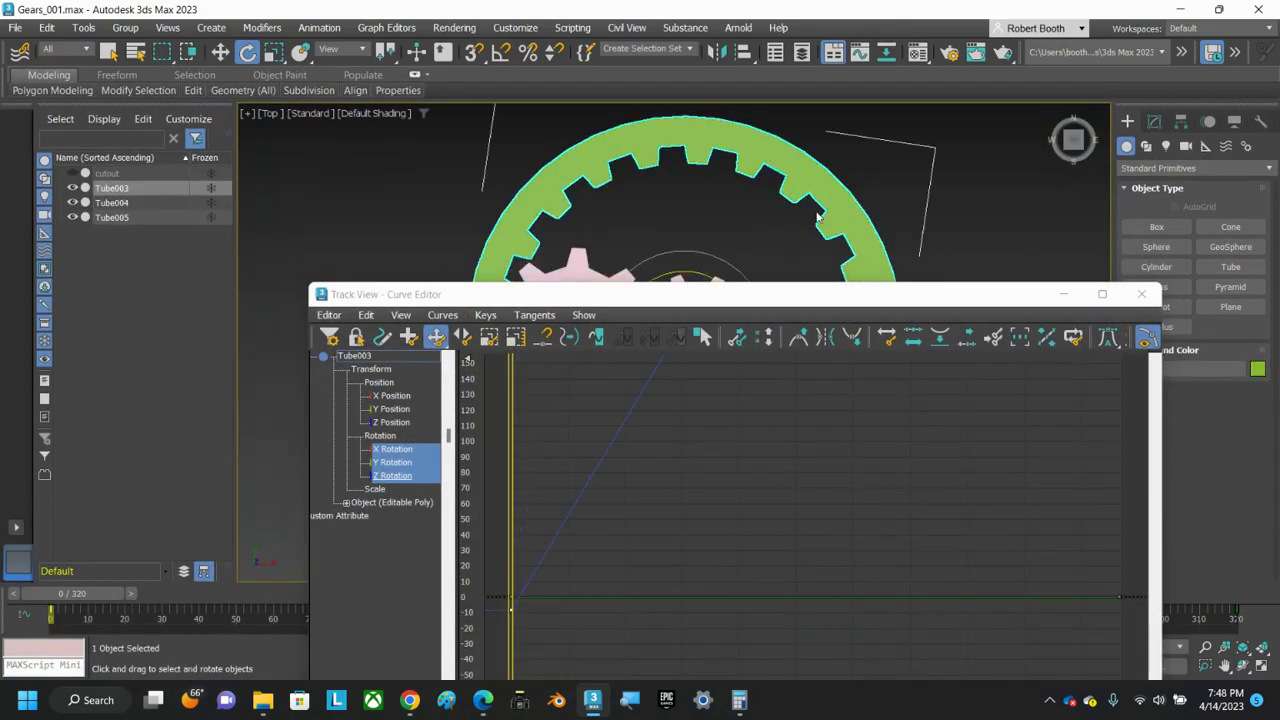
{"action": "left_click", "coordinate": [1102, 294]}
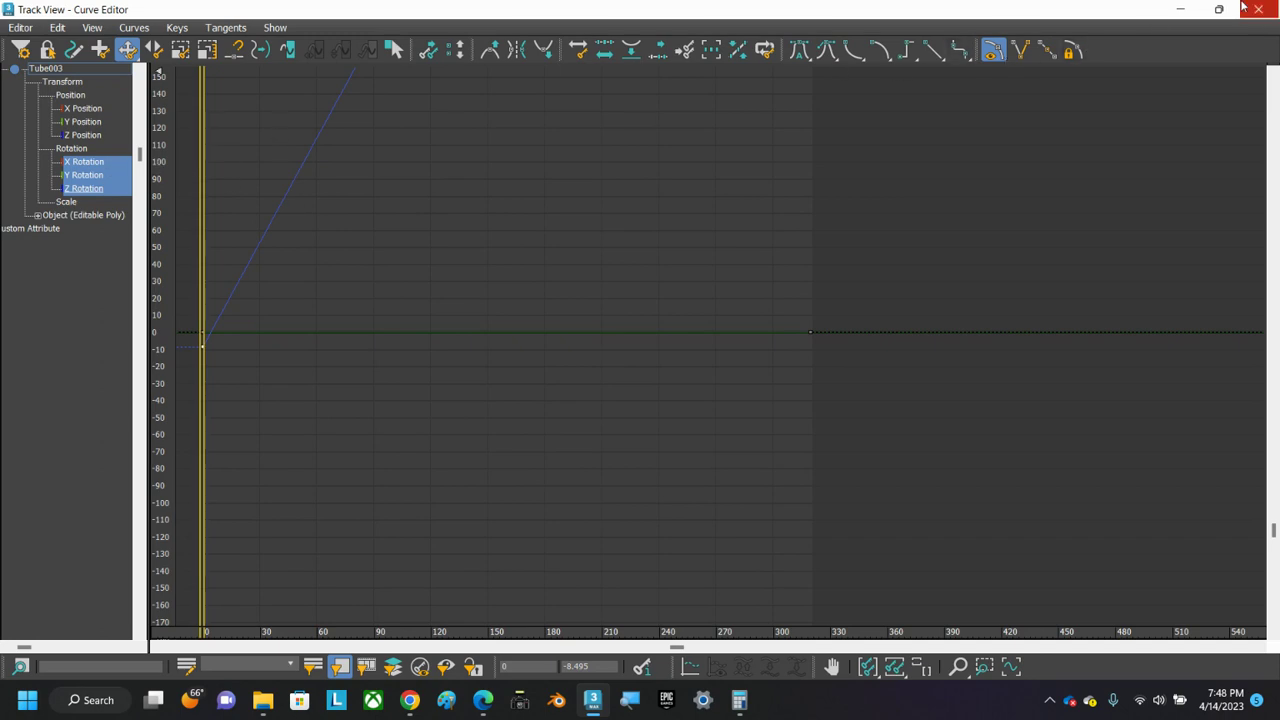
{"action": "left_click", "coordinate": [1181, 10]}
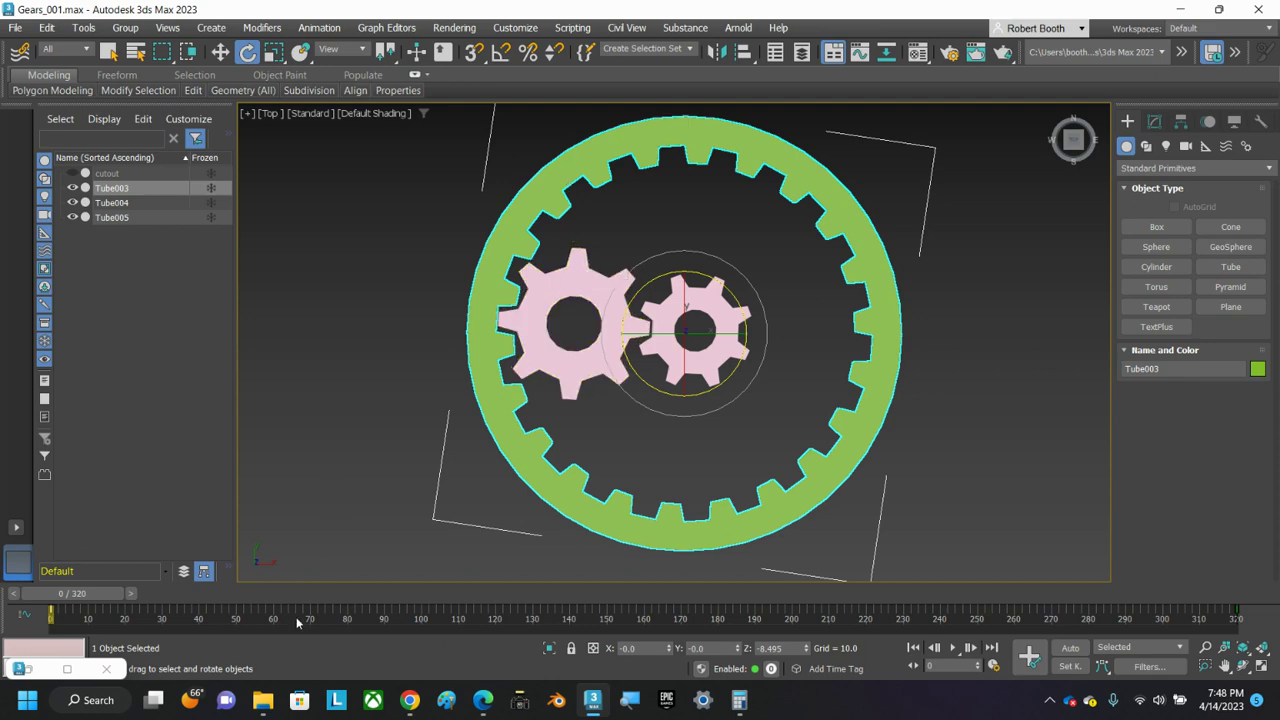
- Inspect the Z rotation curves of the large outer gear and the medium gear in the maximized Curve Editor, and minimize the editor
{"action": "left_click", "coordinate": [67, 668]}
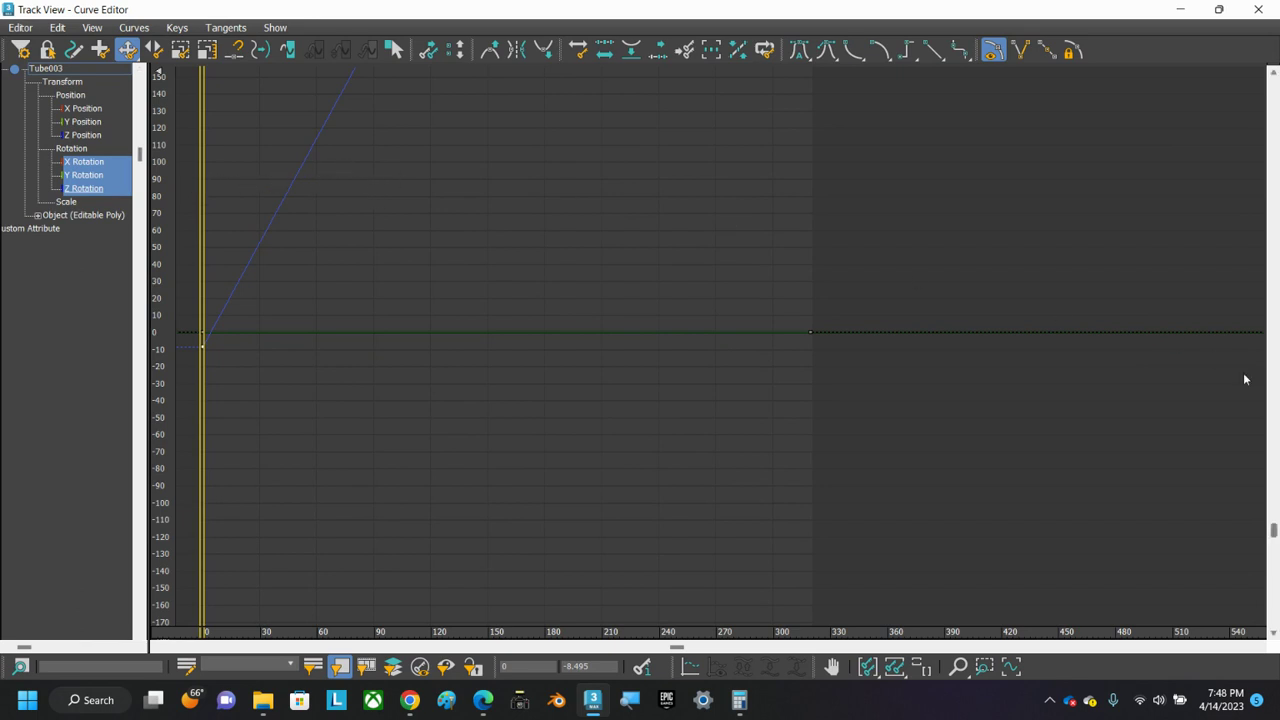
{"action": "mouse_move", "coordinate": [1272, 531]}
{"action": "left_mouse_down"}
{"action": "mouse_move", "coordinate": [1274, 177]}
{"action": "mouse_move", "coordinate": [1274, 531]}
{"action": "left_mouse_up"}
{"action": "mouse_move", "coordinate": [1276, 92]}
{"action": "left_mouse_down"}
{"action": "mouse_move", "coordinate": [1275, 545]}
{"action": "mouse_move", "coordinate": [1274, 73]}
{"action": "left_mouse_up"}
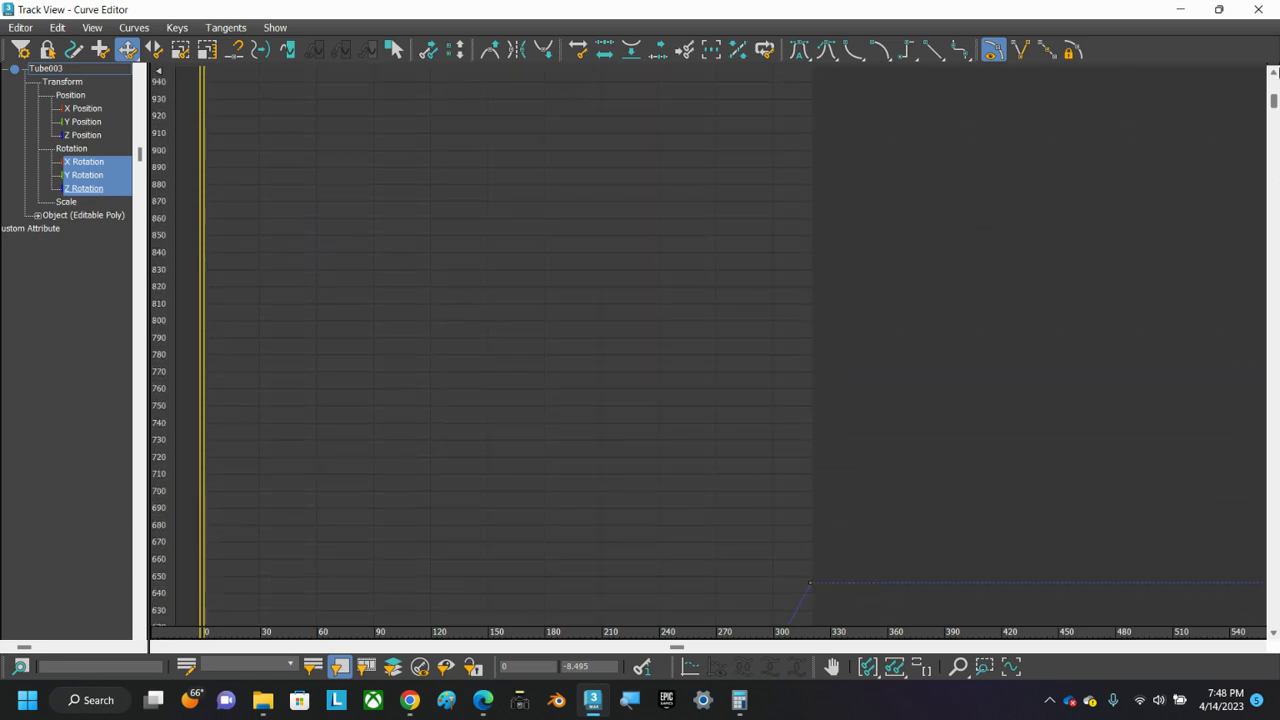
{"action": "left_click", "coordinate": [1177, 10]}
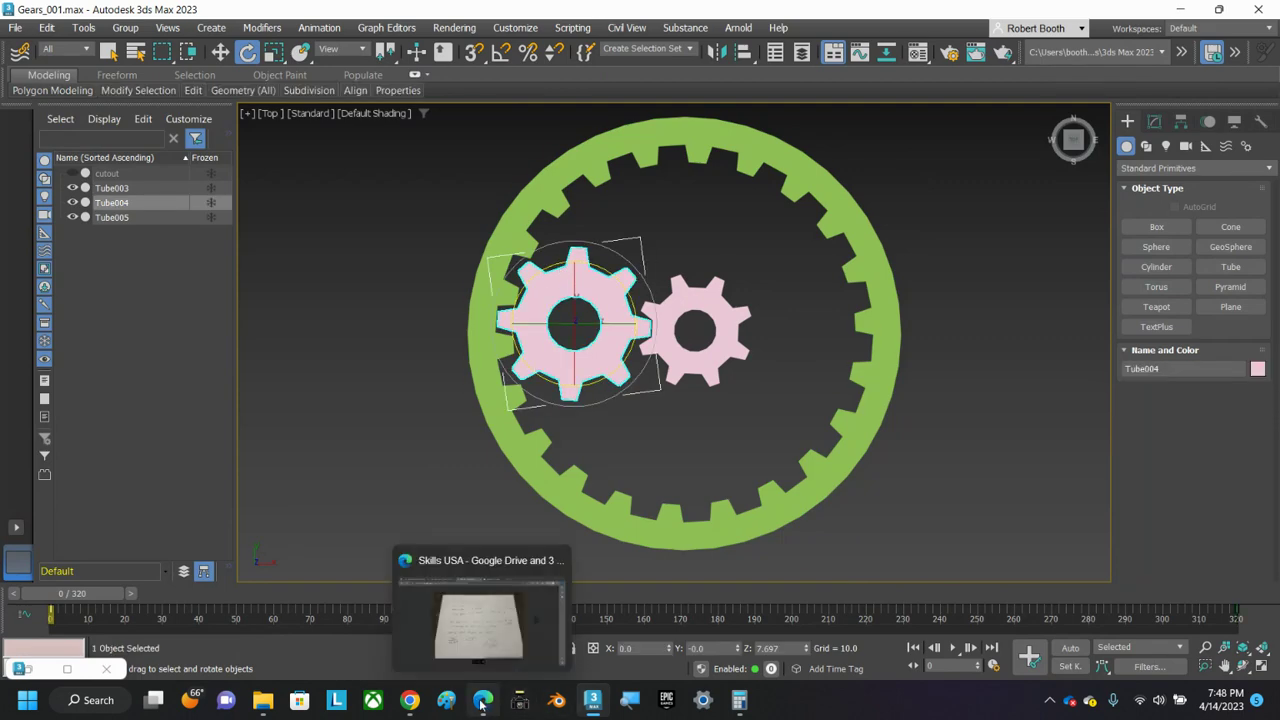
{"action": "left_click", "coordinate": [68, 670]}
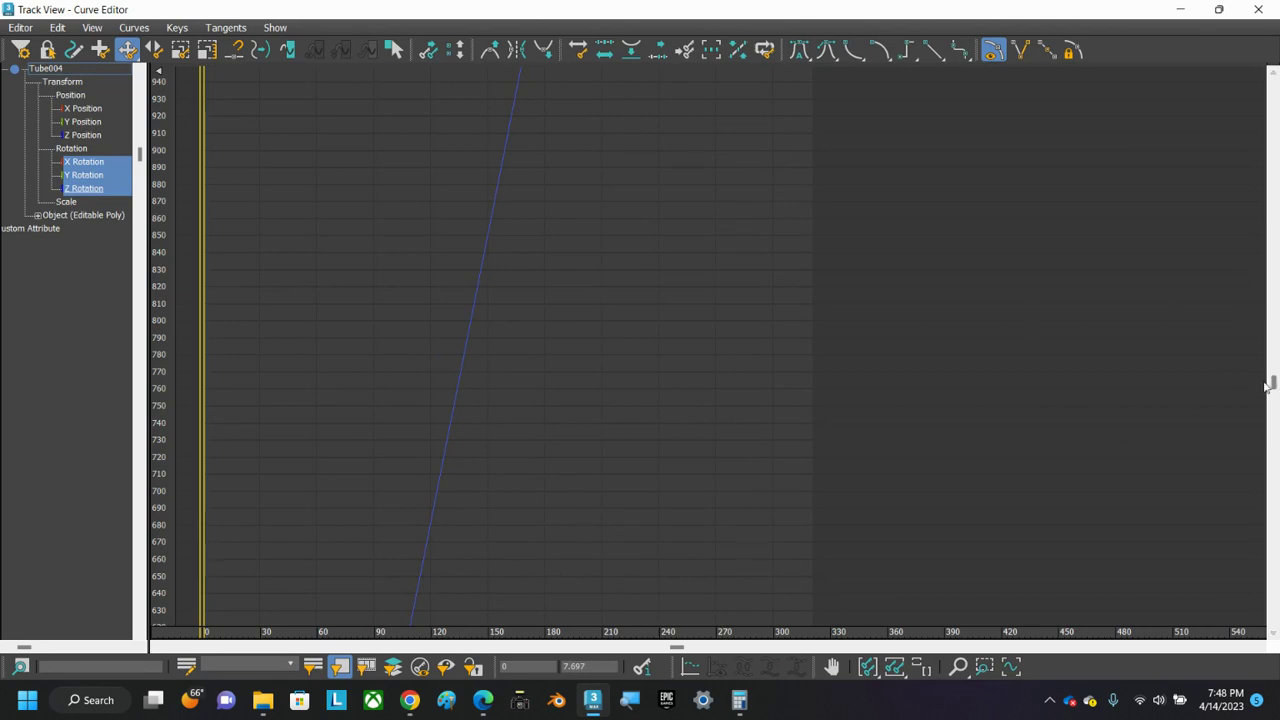
{"action": "left_click_drag", "start_coordinate": [1274, 383], "coordinate": [1274, 79]}
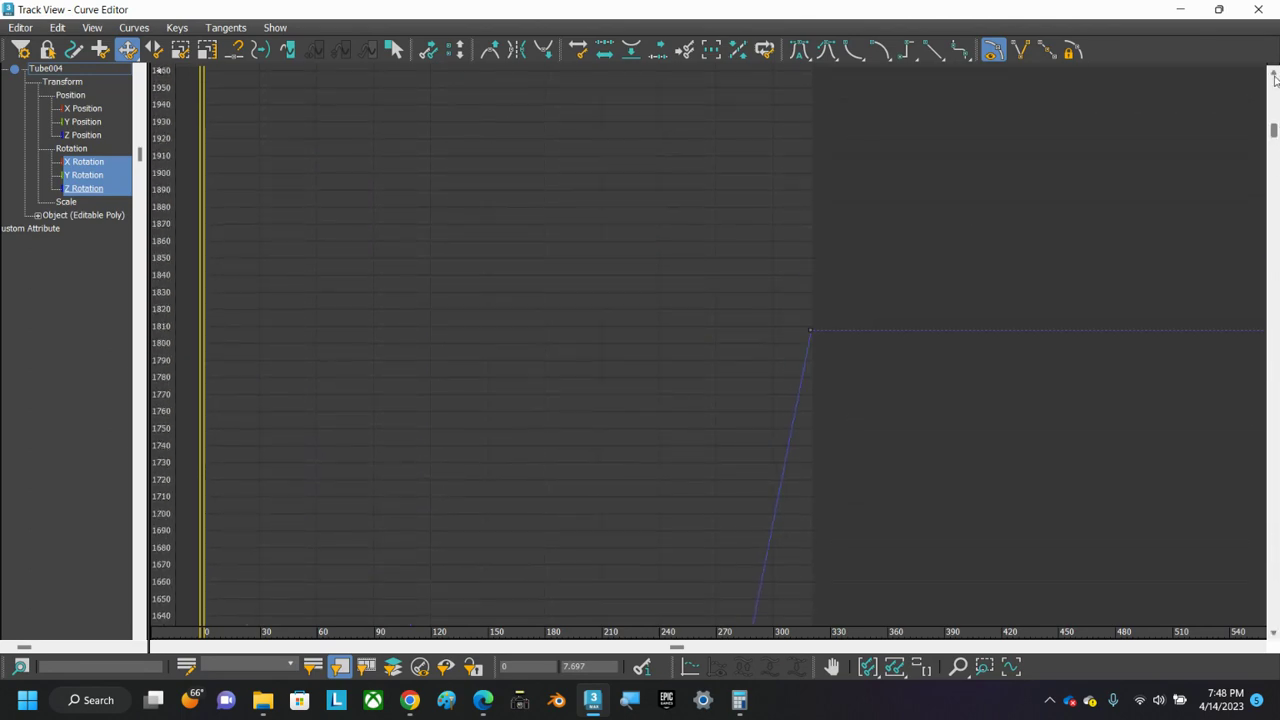
{"action": "left_click", "coordinate": [1181, 16]}
- Set linear tangents on the small gear's Z rotation keys at frames 0 and 320, and close the Curve Editor
{"action": "left_click", "coordinate": [690, 299]}
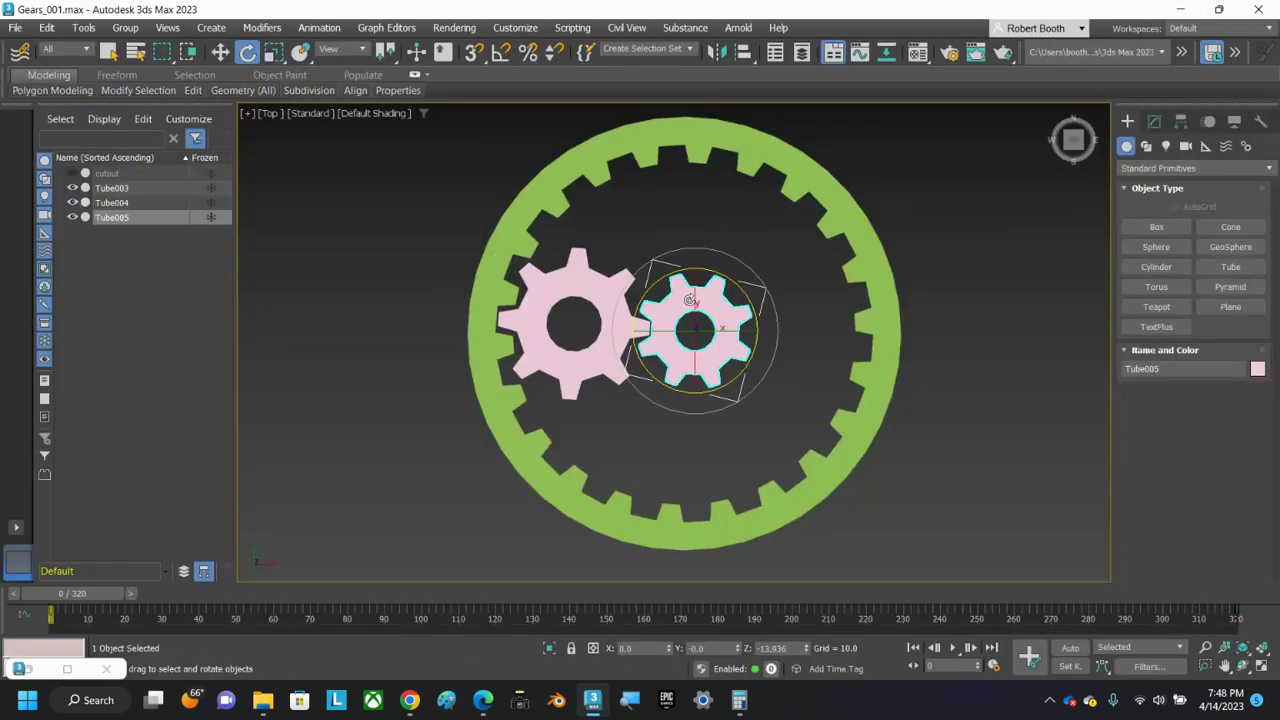
{"action": "left_click", "coordinate": [68, 670]}
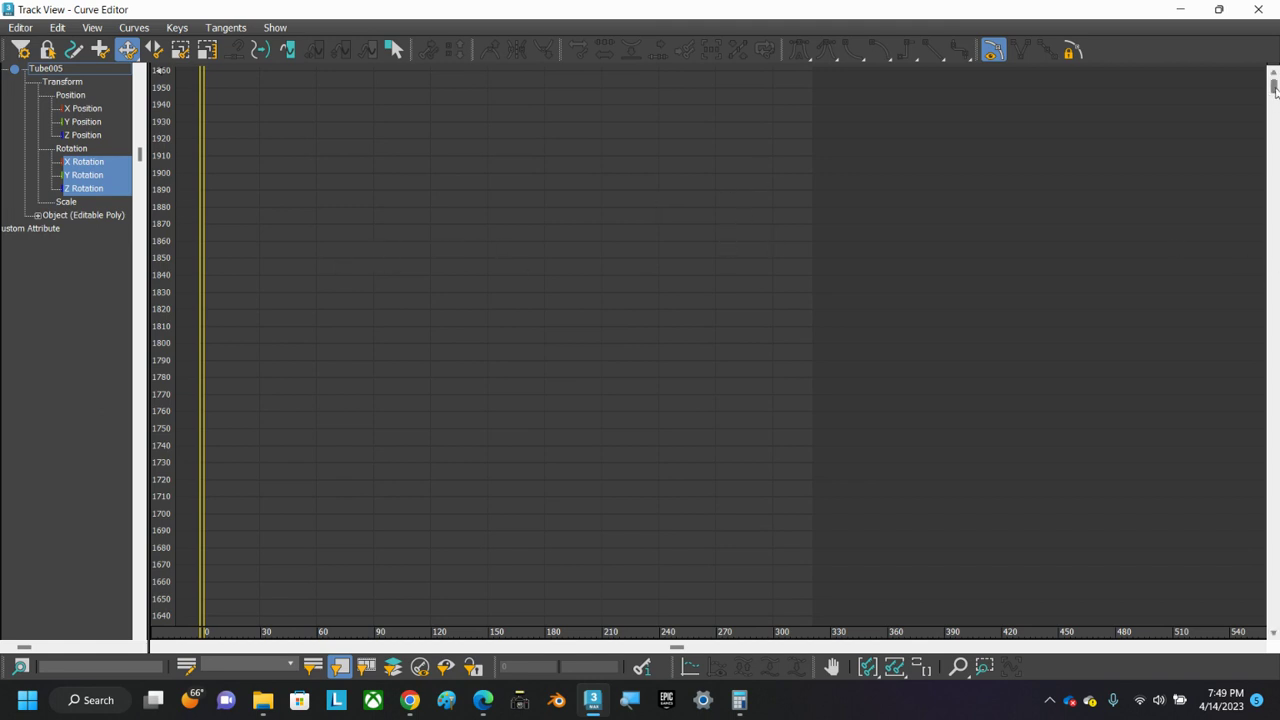
{"action": "left_click_drag", "start_coordinate": [1274, 88], "coordinate": [1274, 162]}
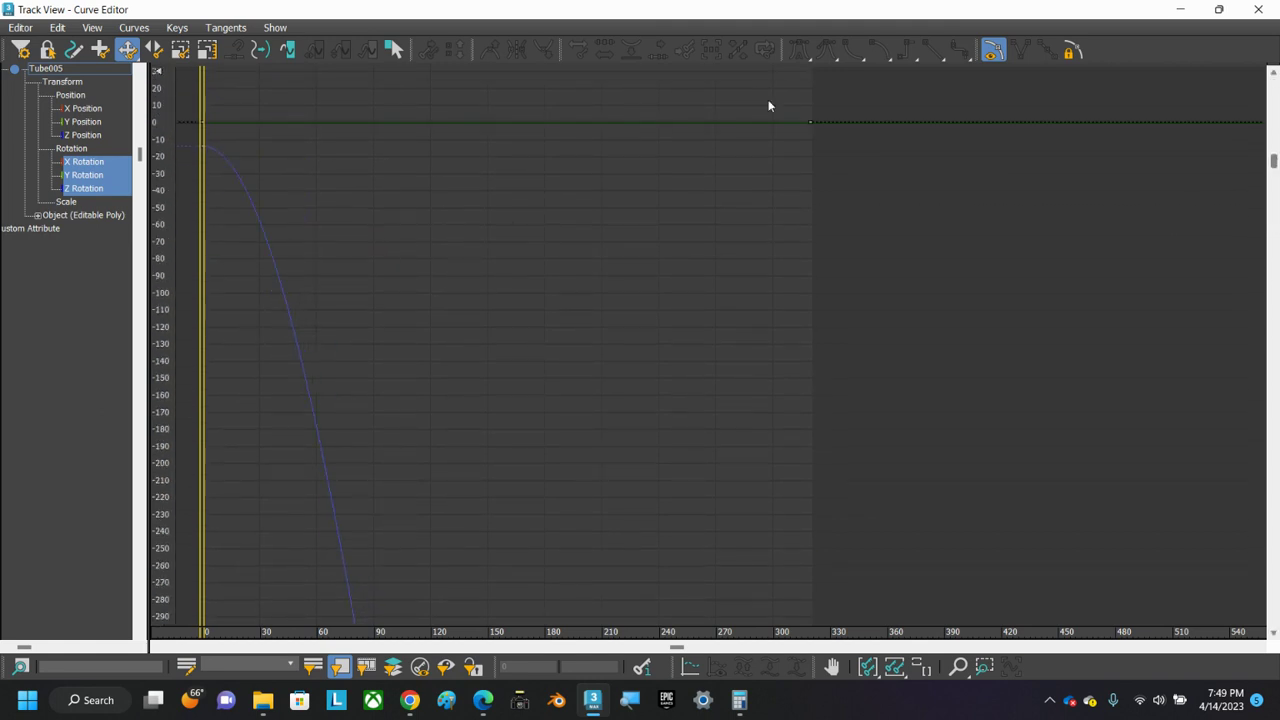
{"action": "left_click", "coordinate": [202, 146]}
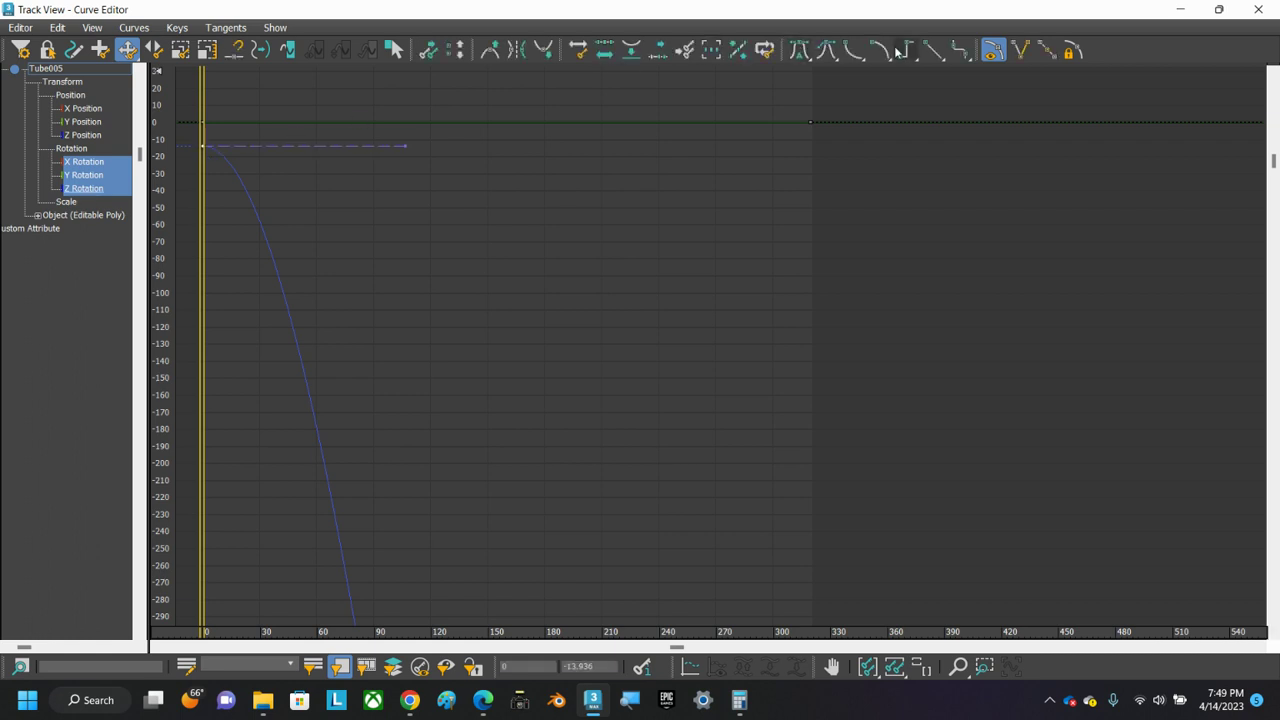
{"action": "left_click", "coordinate": [931, 54]}
{"action": "left_click_drag", "start_coordinate": [1274, 162], "coordinate": [1272, 548]}
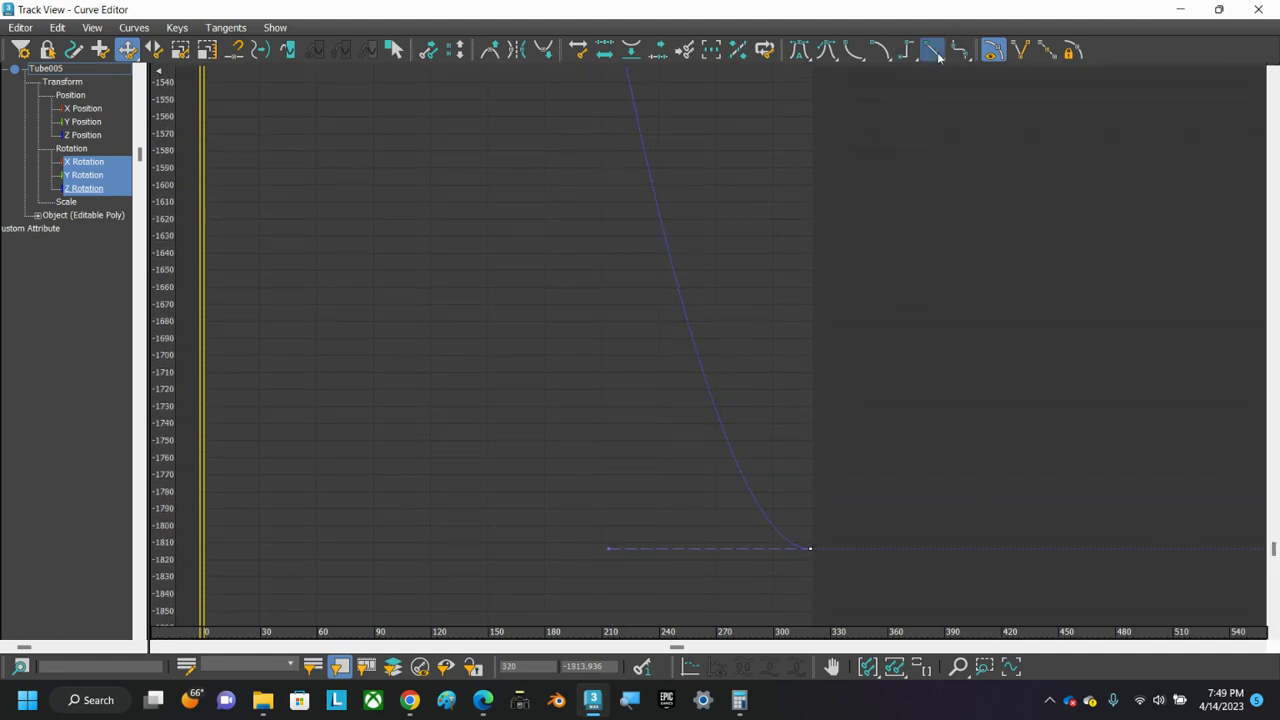
{"action": "left_click", "coordinate": [1257, 10]}
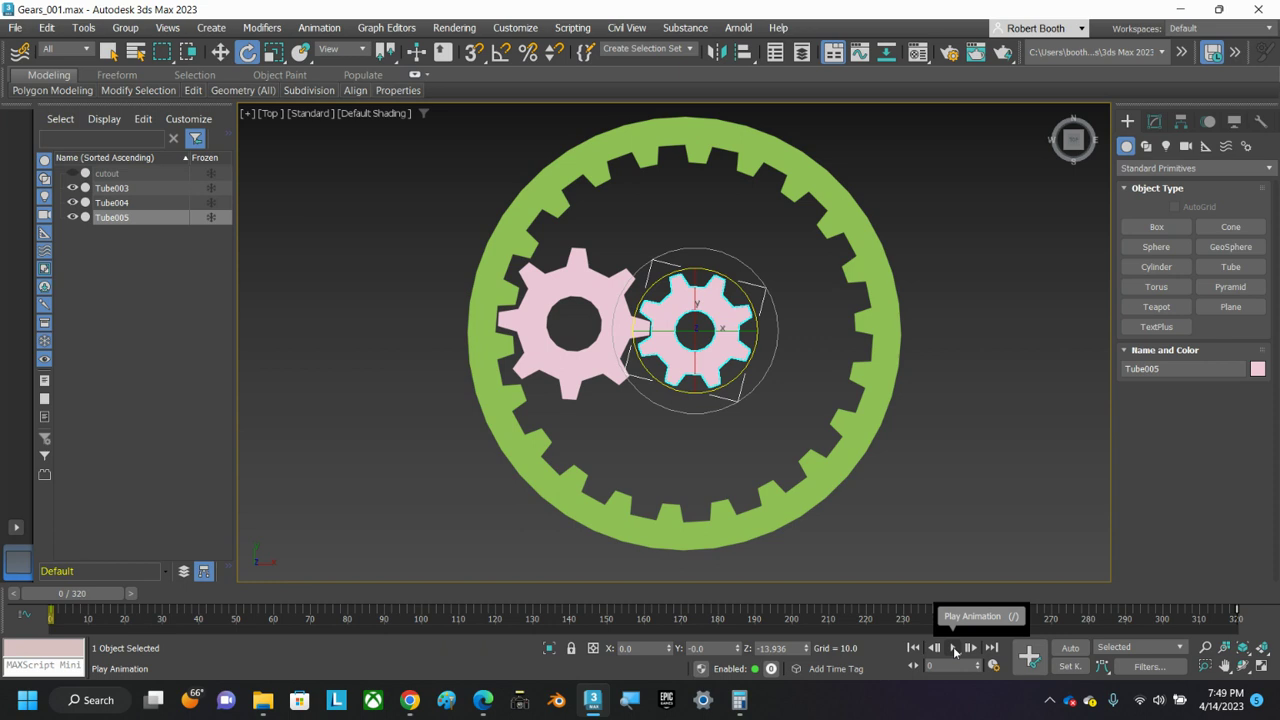
- Play the gear animation to check how the teeth mesh, stop it, and return to frame 0
{"action": "left_click", "coordinate": [955, 648]}
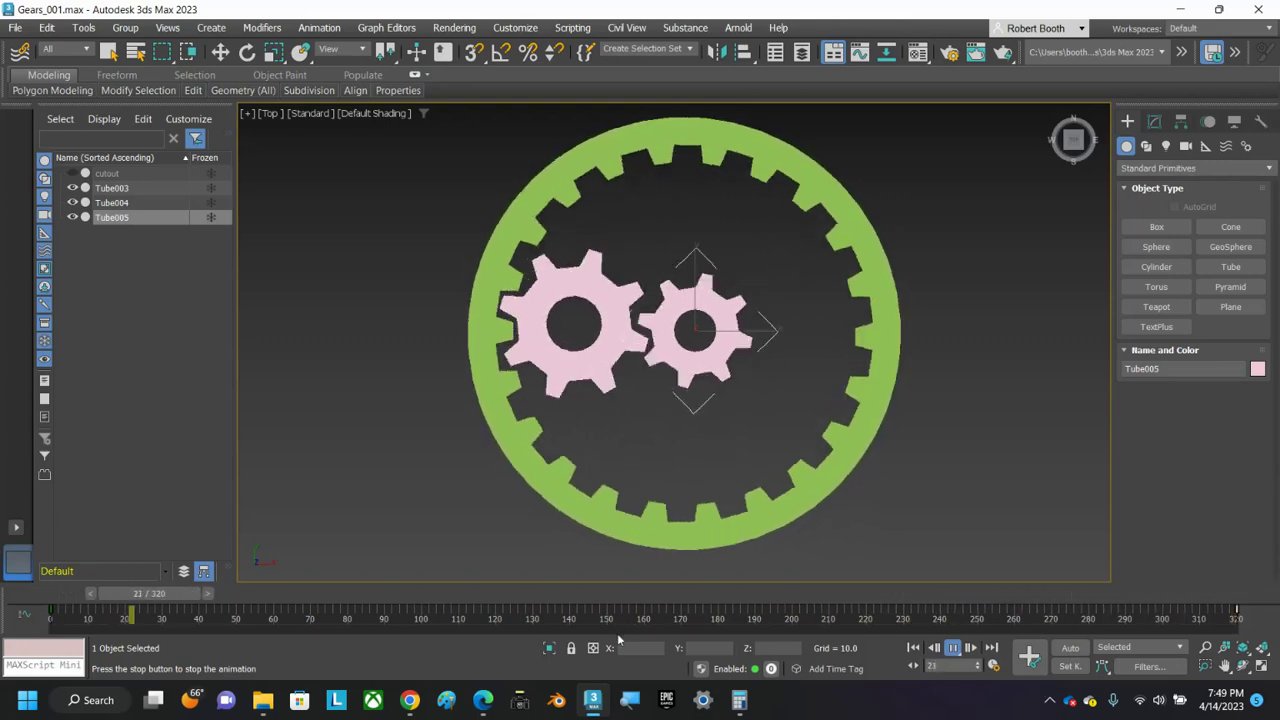
{"action": "left_click", "coordinate": [952, 648]}
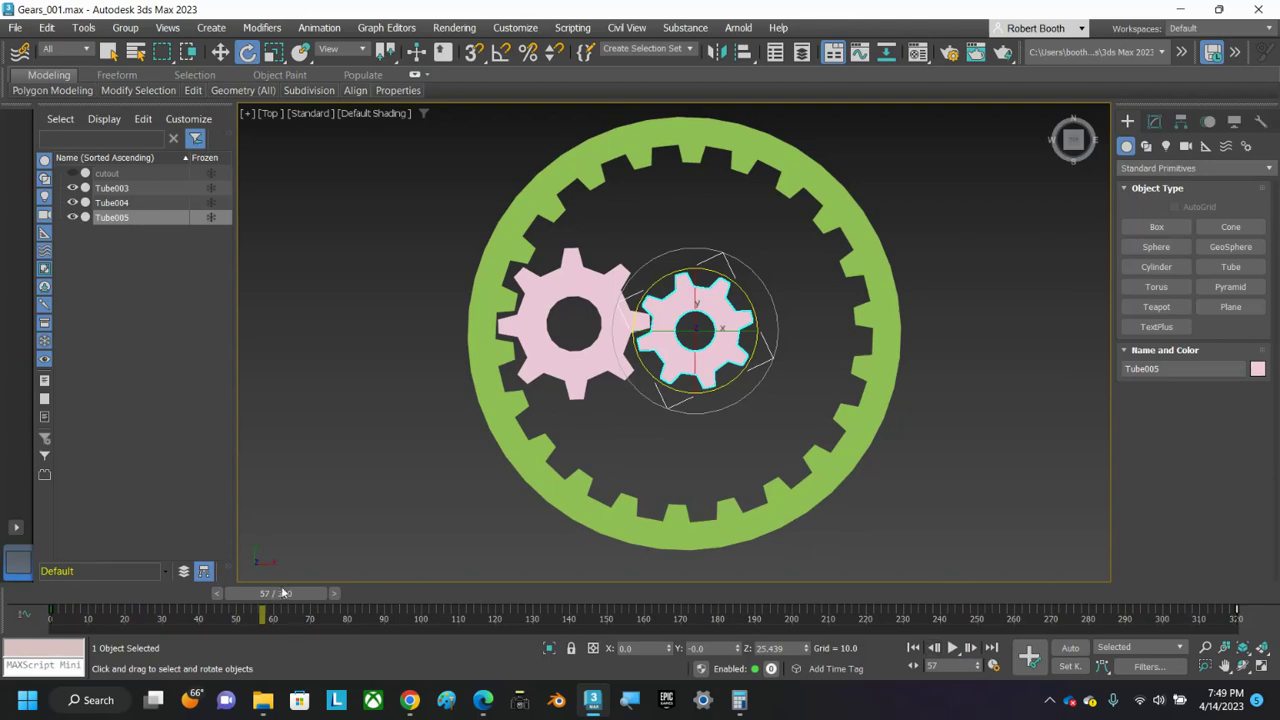
{"action": "left_click_drag", "start_coordinate": [283, 593], "coordinate": [72, 593]}
- Scrub the timeline to frame 320 and back to frame 0 with Auto Key on, and turn Auto Key off
{"action": "left_click", "coordinate": [1070, 648]}
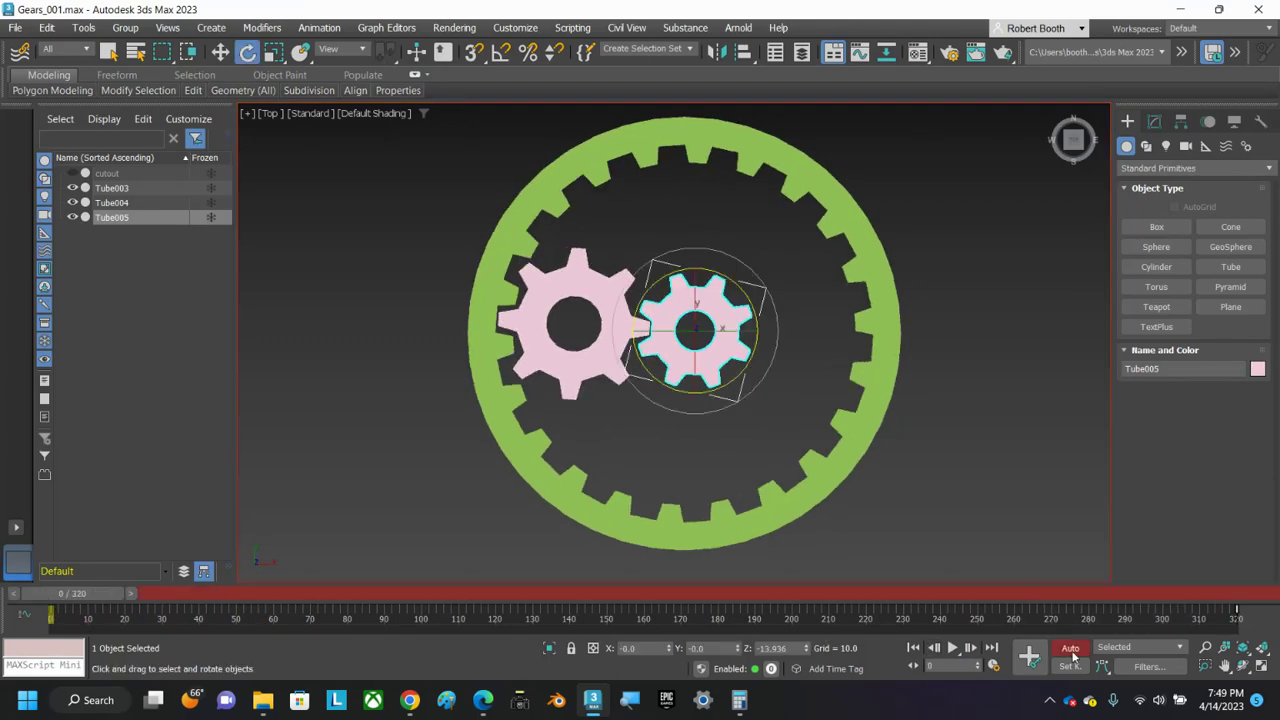
{"action": "mouse_move", "coordinate": [80, 596]}
{"action": "left_mouse_down"}
{"action": "mouse_move", "coordinate": [968, 596]}
{"action": "mouse_move", "coordinate": [75, 606]}
{"action": "left_mouse_up"}
{"action": "key", "text": "e"}
{"action": "left_click_drag", "start_coordinate": [65, 603], "coordinate": [1250, 608]}
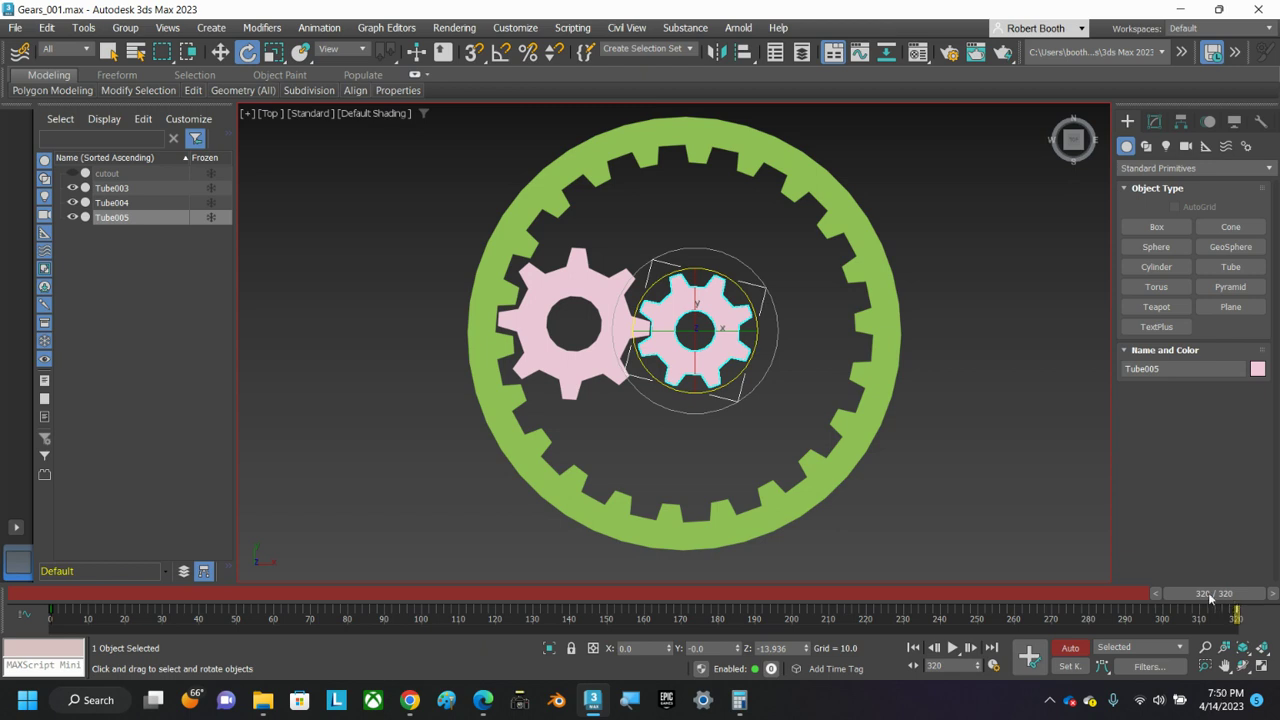
{"action": "left_click_drag", "start_coordinate": [1208, 592], "coordinate": [57, 571]}
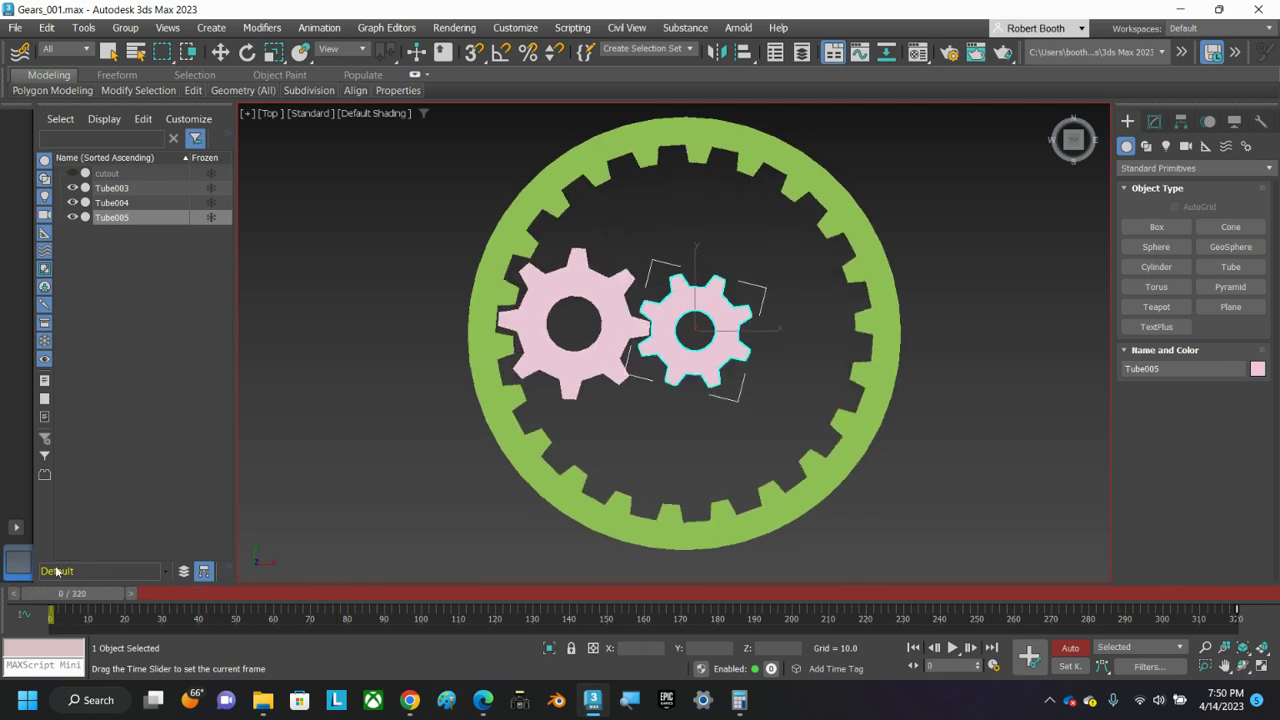
{"action": "key", "text": "e"}
{"action": "left_click", "coordinate": [1068, 645]}
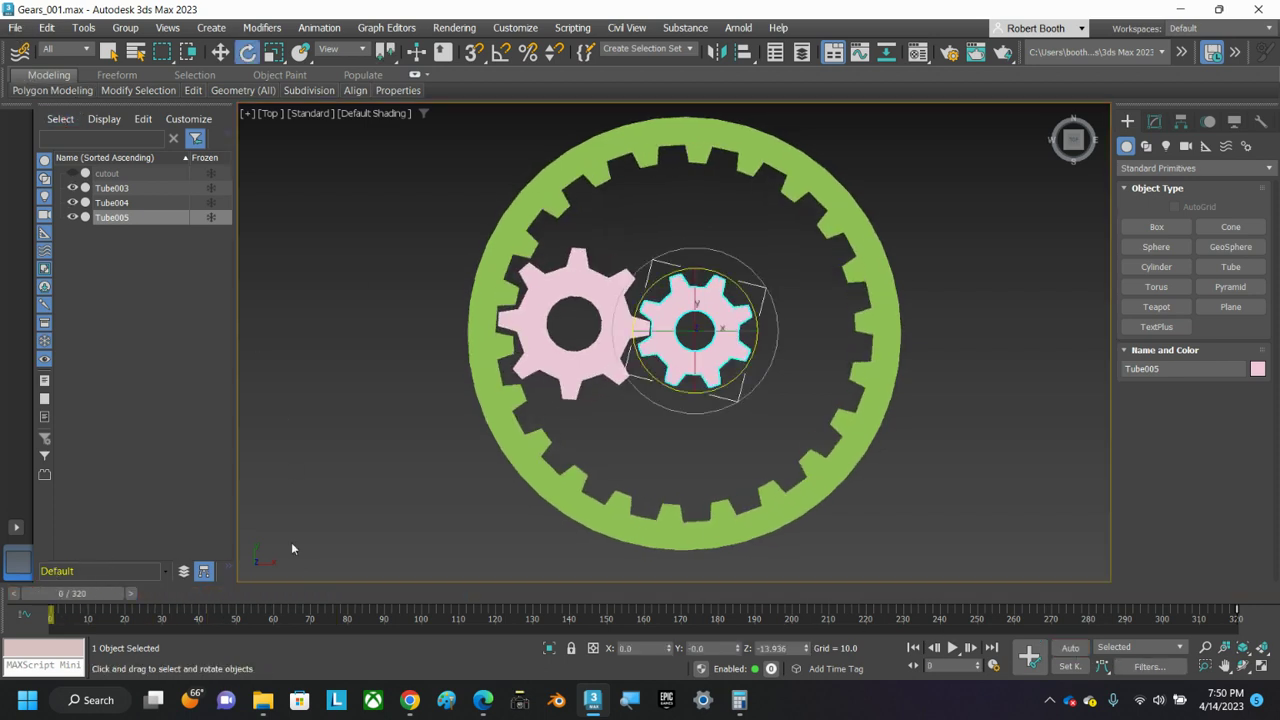
- Switch to Microsoft Edge and review the photo of the handwritten gear rotation calculations
{"action": "left_click", "coordinate": [486, 700]}
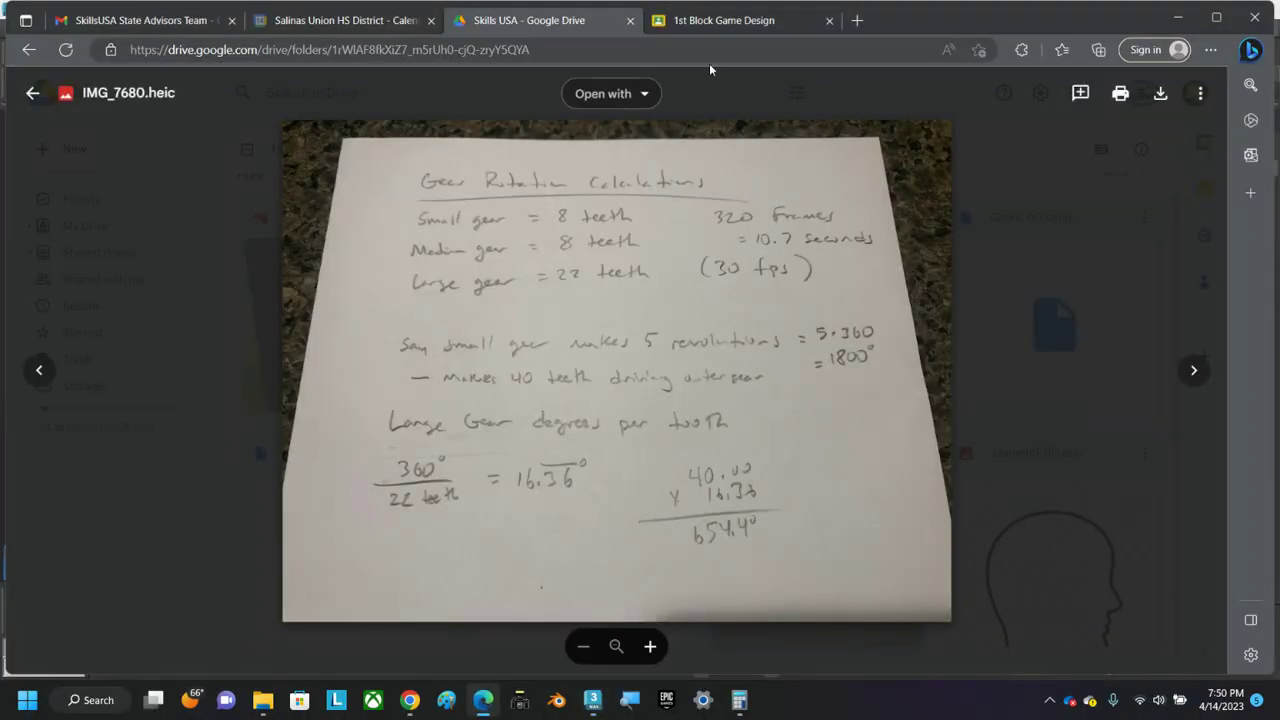
{"action": "left_click", "coordinate": [407, 714]}
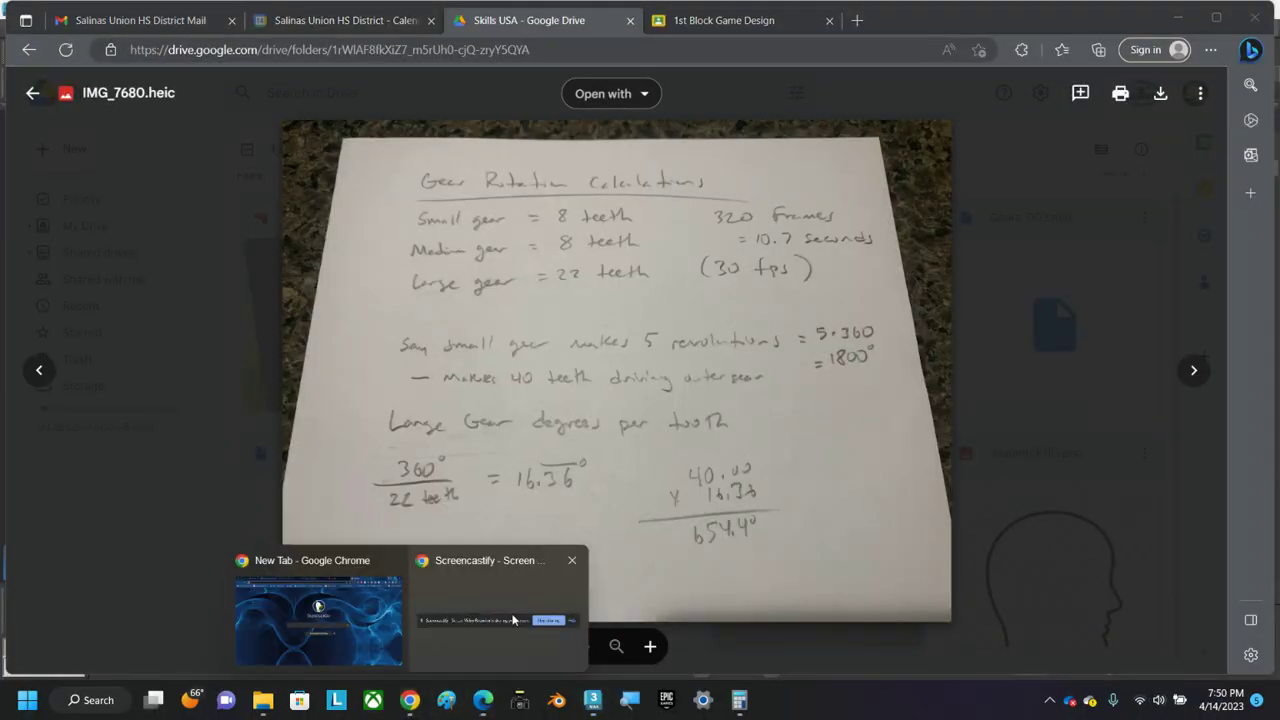